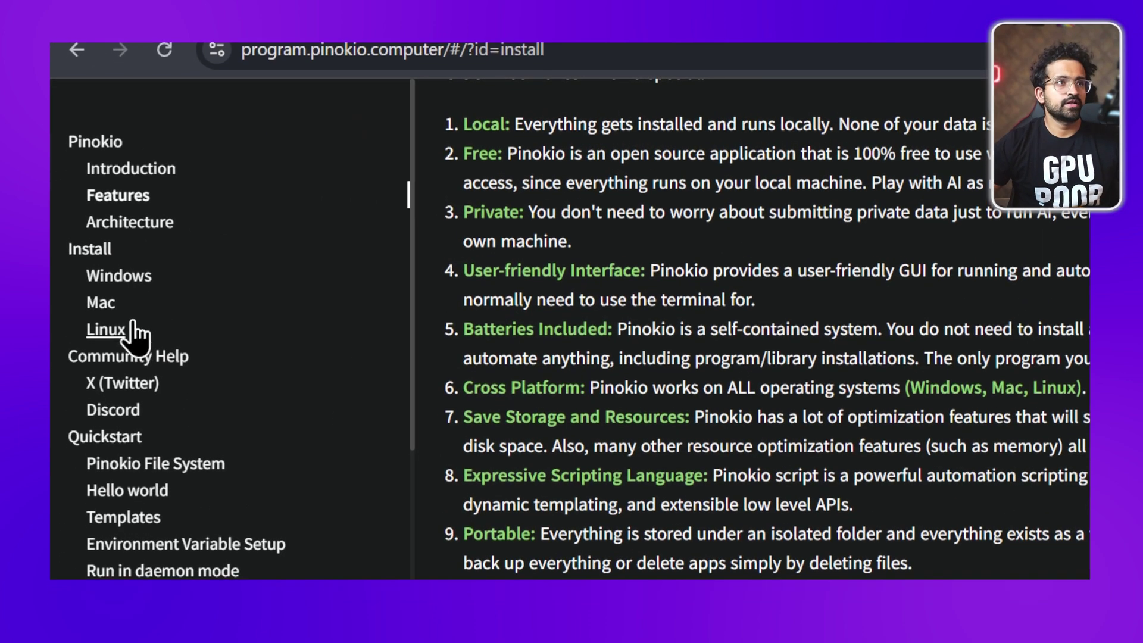
# Go to the Install > Windows page in the Pinokio documentation sidebar.
pyautogui.click(143, 287)
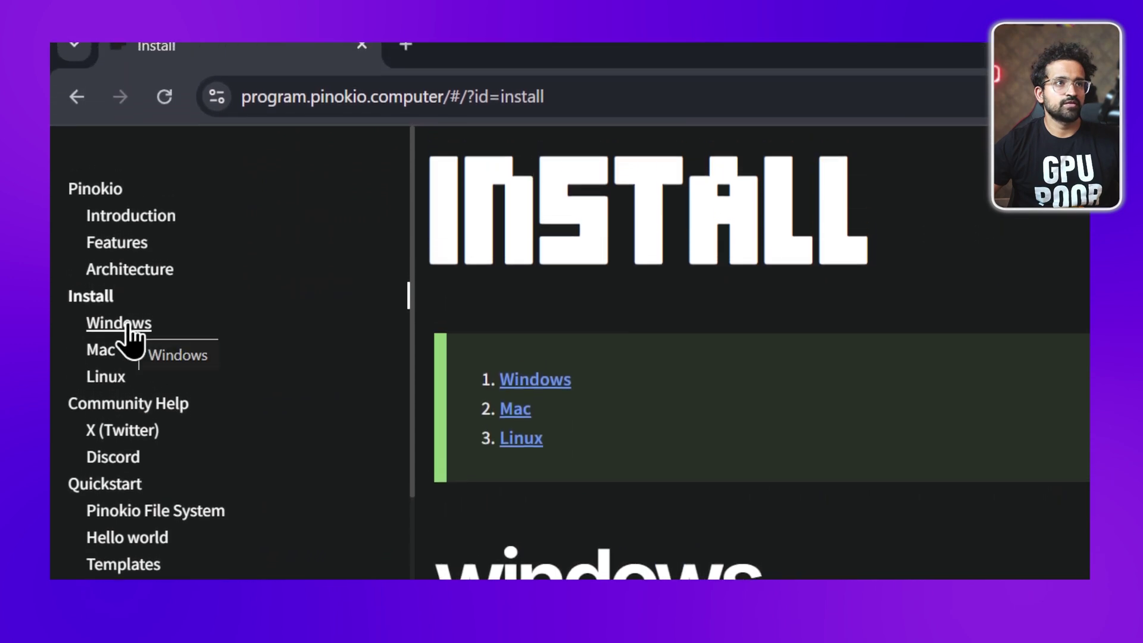
pyautogui.click(119, 312)
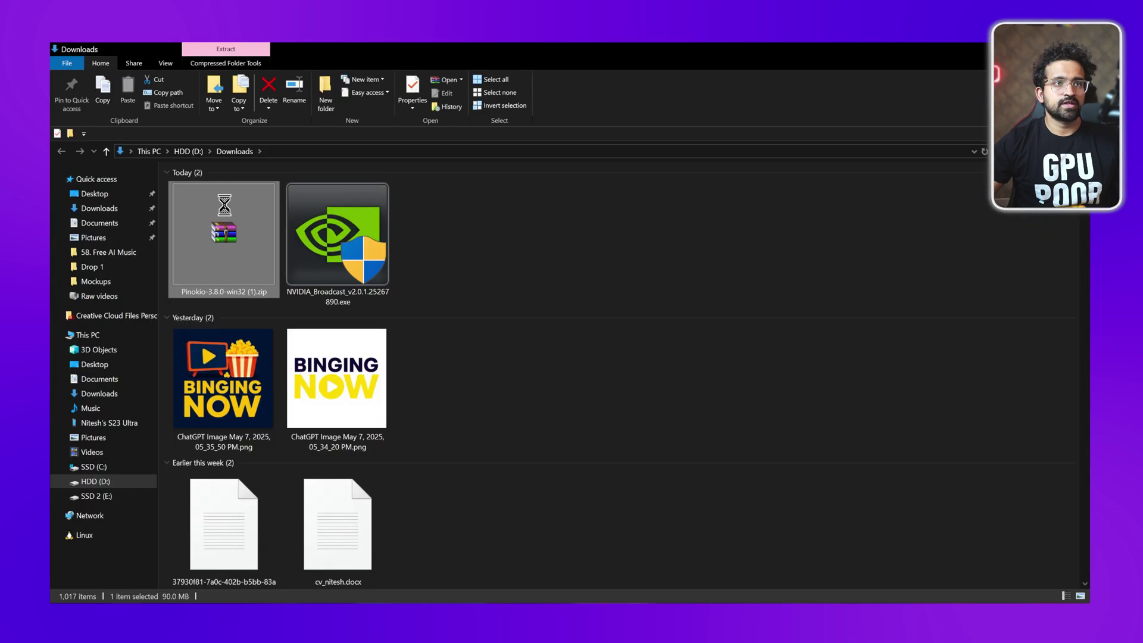
# Extract the Pinokio zip and run Pinokio Setup 3.8.0.exe from the extracted folder.
pyautogui.rightClick(225, 206)
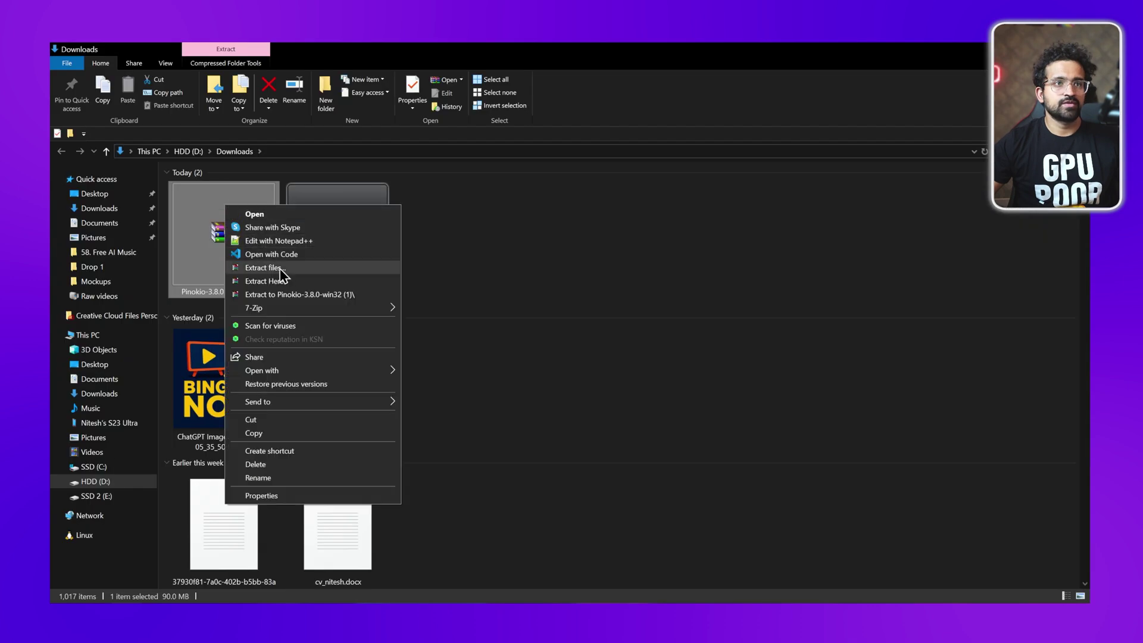
pyautogui.click(294, 294)
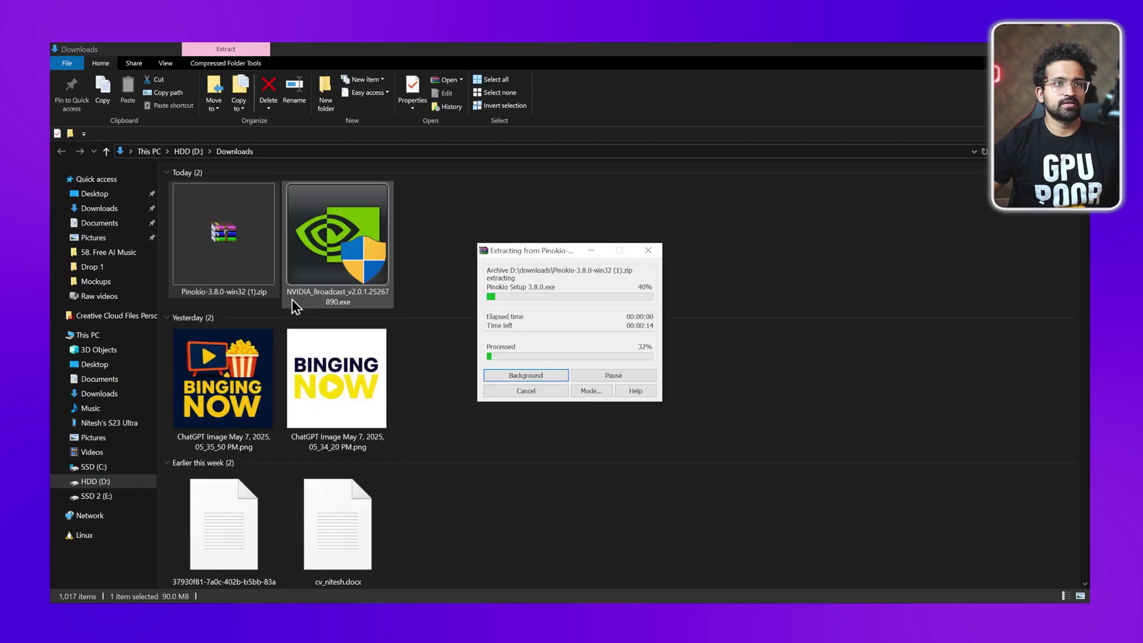
pyautogui.doubleClick(337, 237)
pyautogui.doubleClick(251, 192)
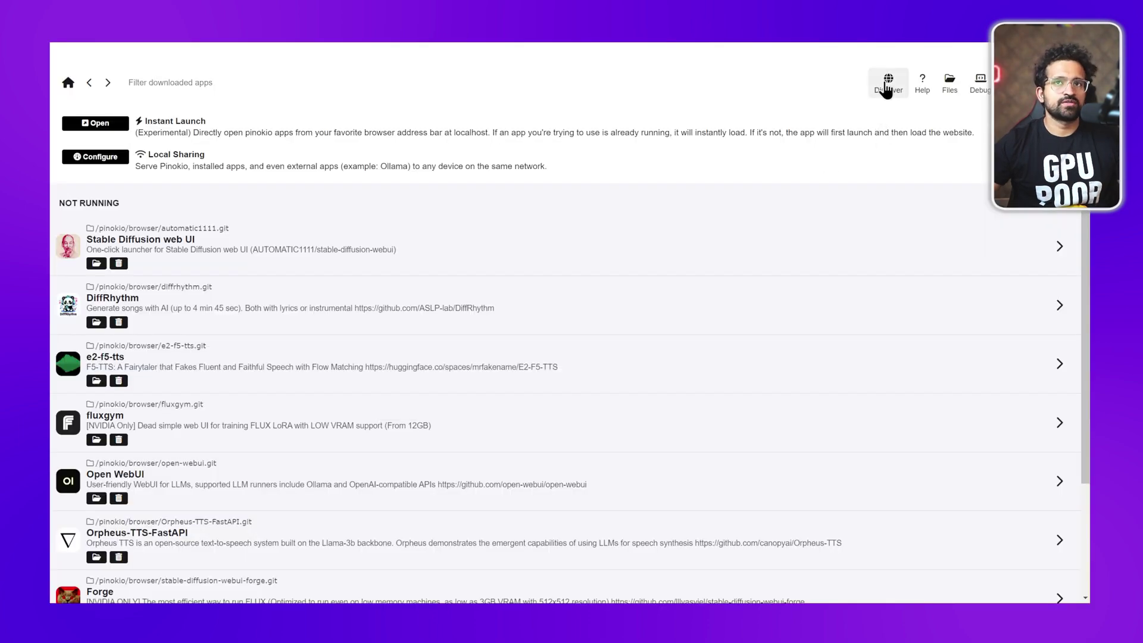
# Find DiffRhythm in Discover, download it with confirmation, and install it.
pyautogui.click(887, 85)
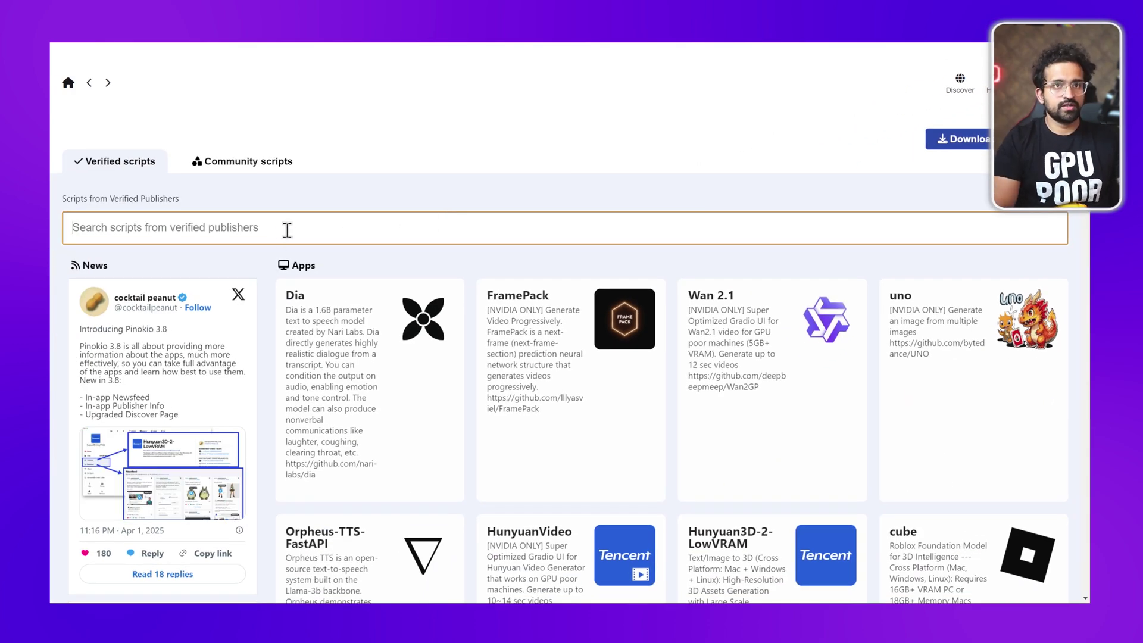
pyautogui.write('Dii')
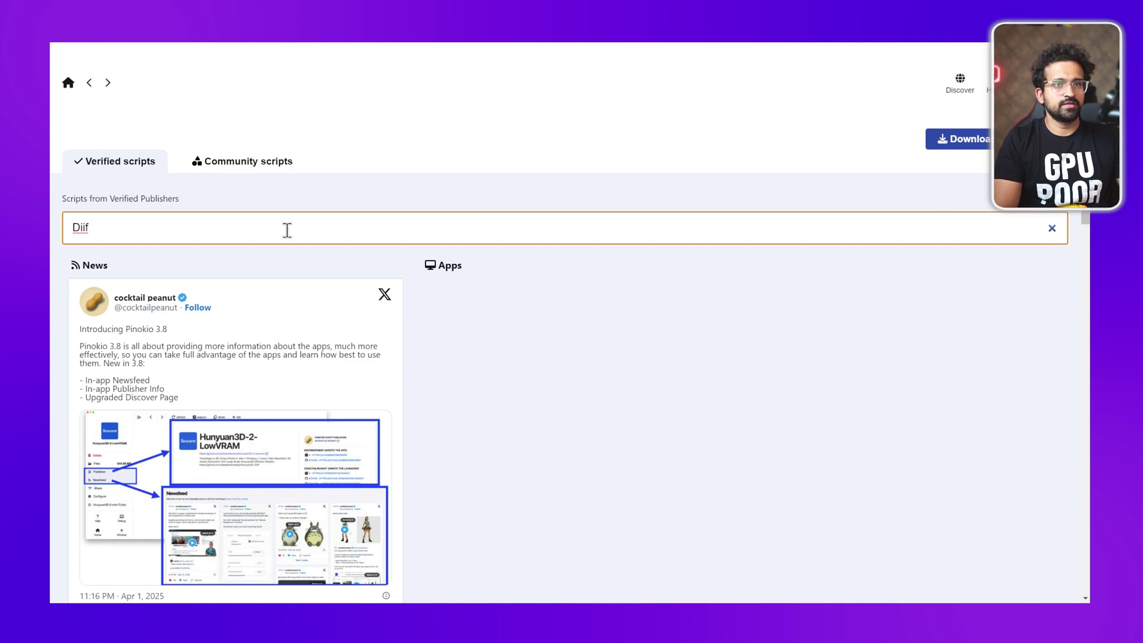
pyautogui.write('f')
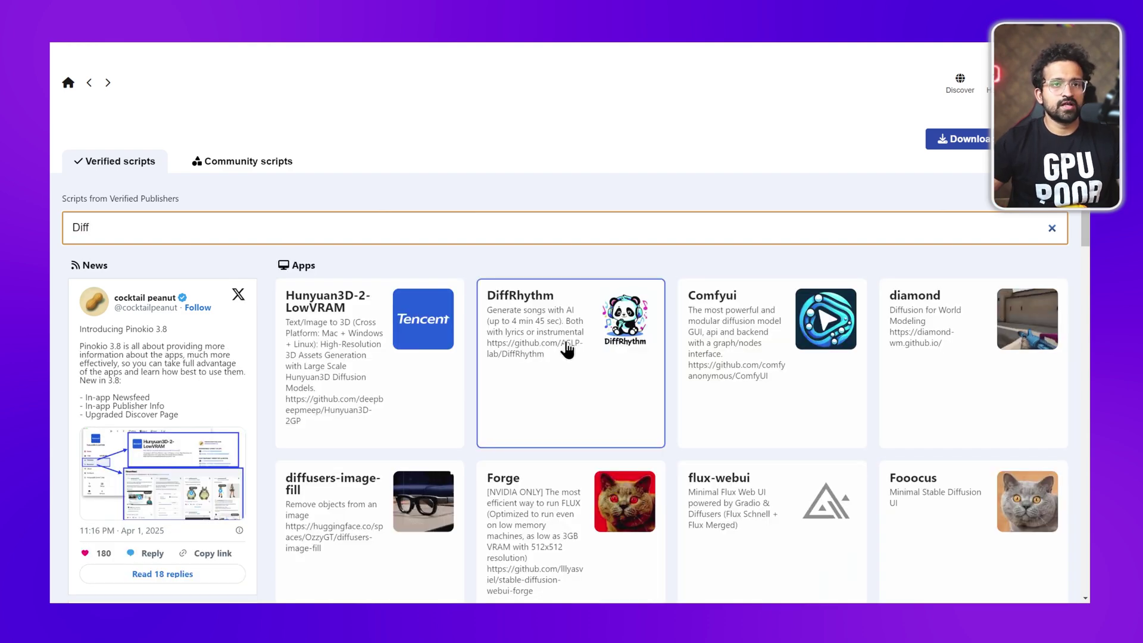
pyautogui.click(540, 340)
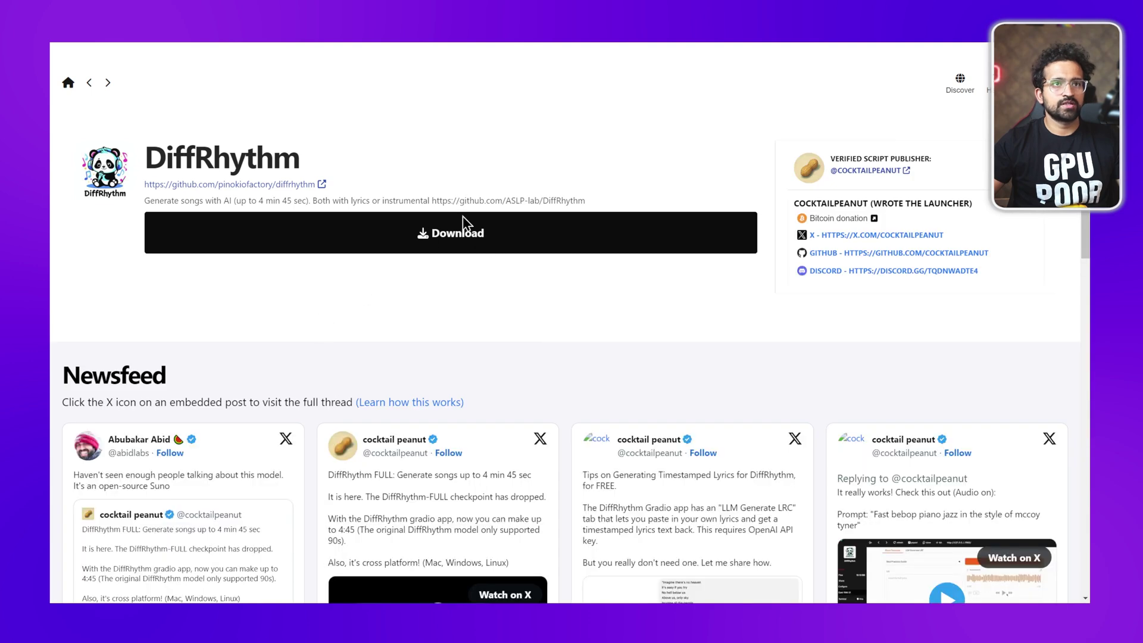
pyautogui.click(463, 222)
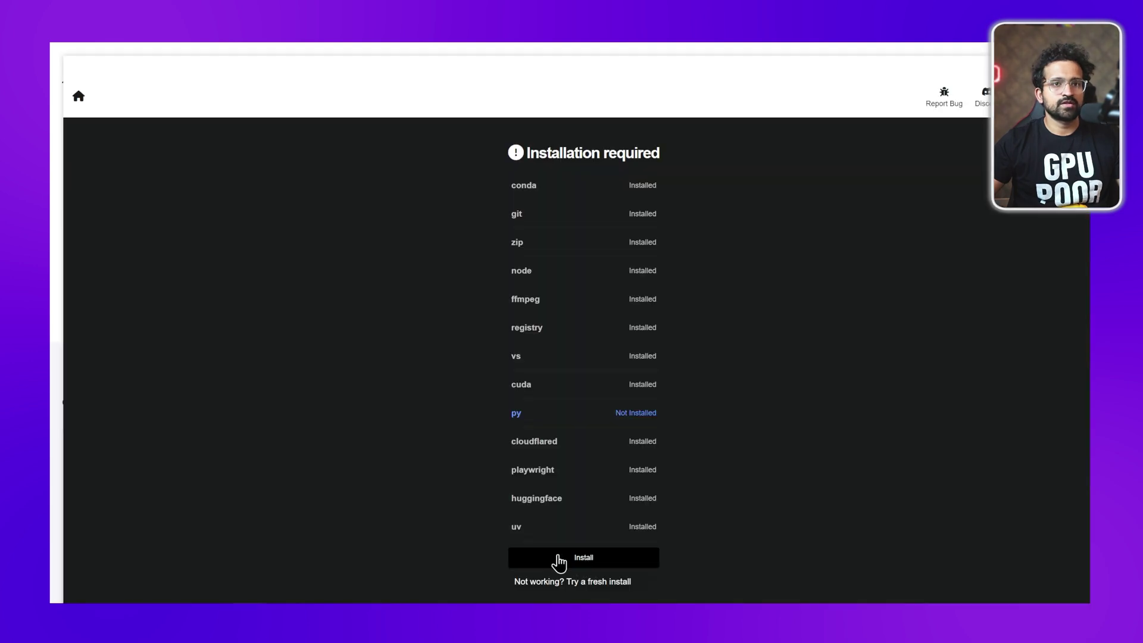
pyautogui.click(599, 561)
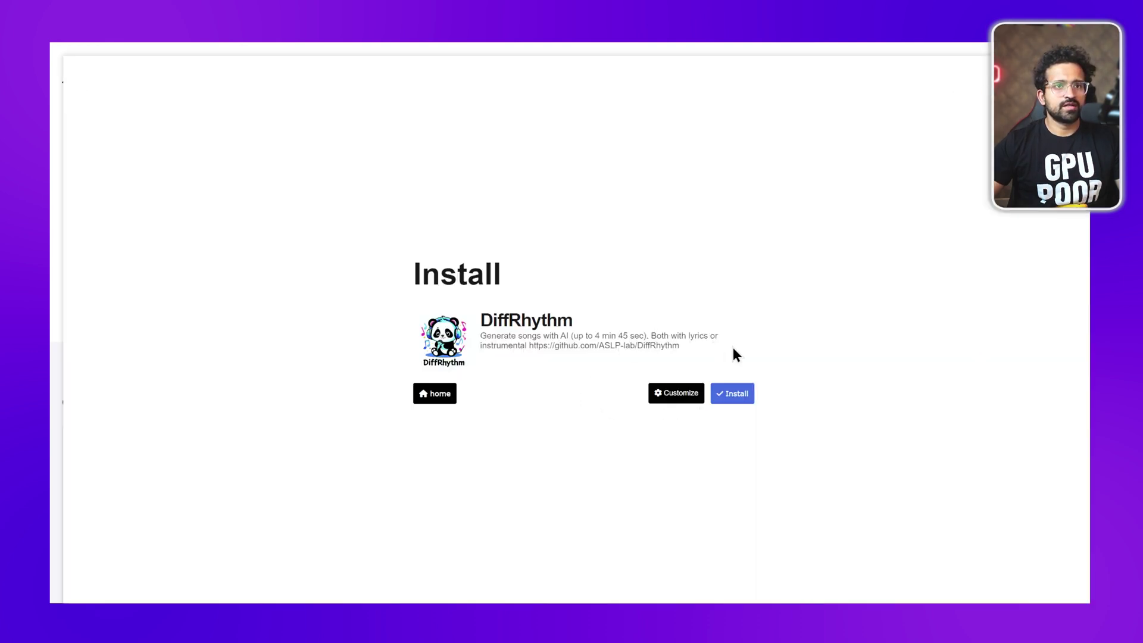
pyautogui.click(735, 392)
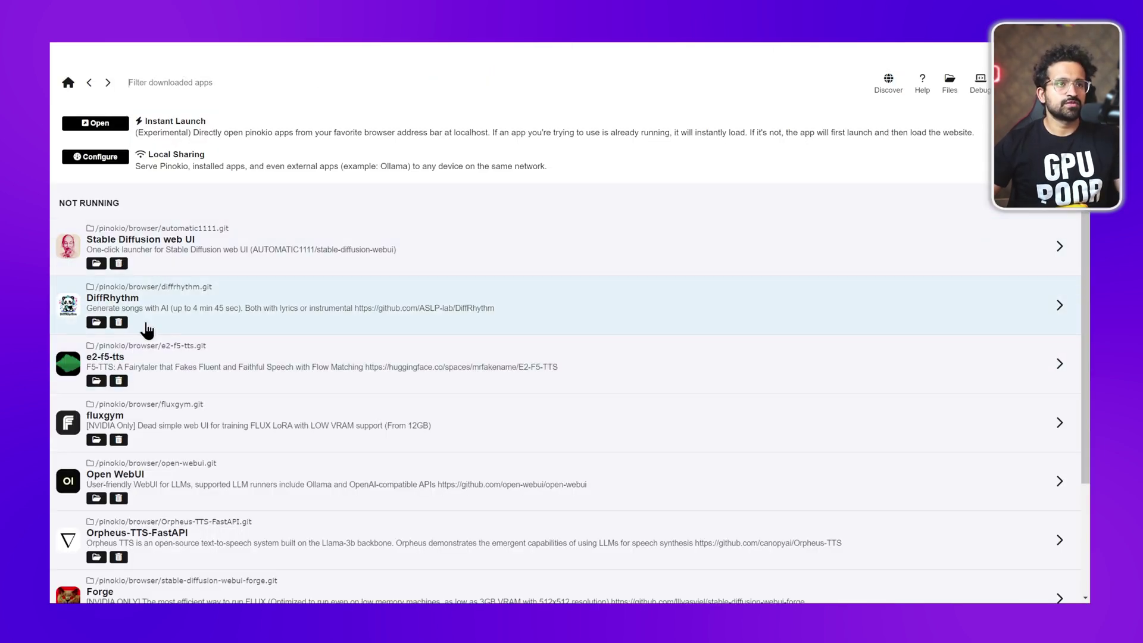
pyautogui.scroll(-3, 192, 326)
pyautogui.scroll(3, 340, 425)
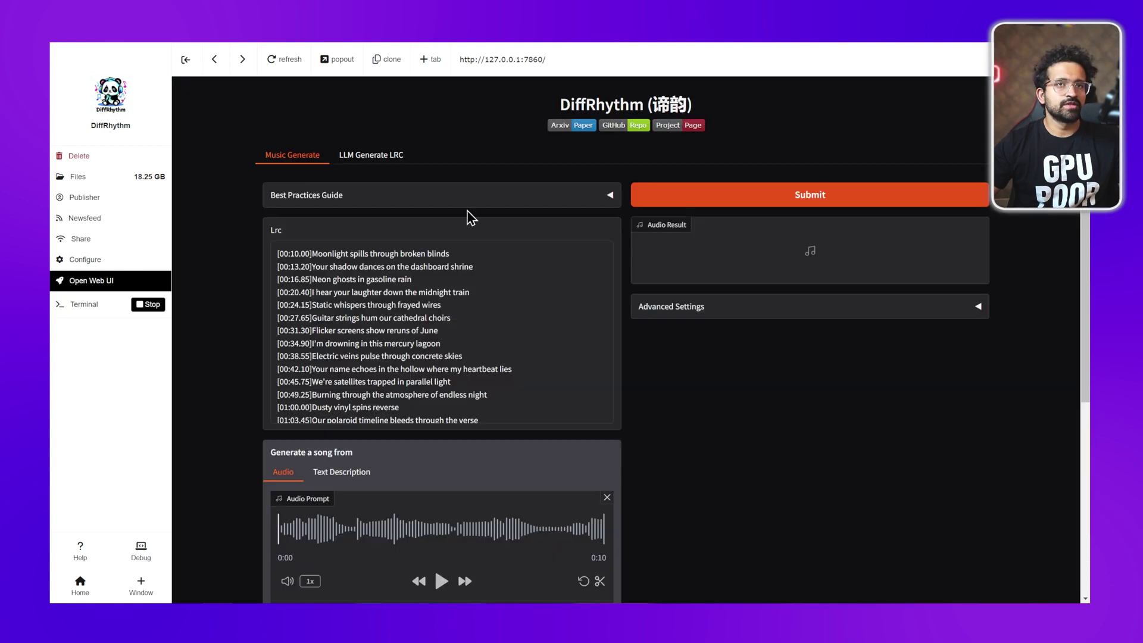
pyautogui.moveTo(559, 105); pyautogui.dragTo(647, 105)
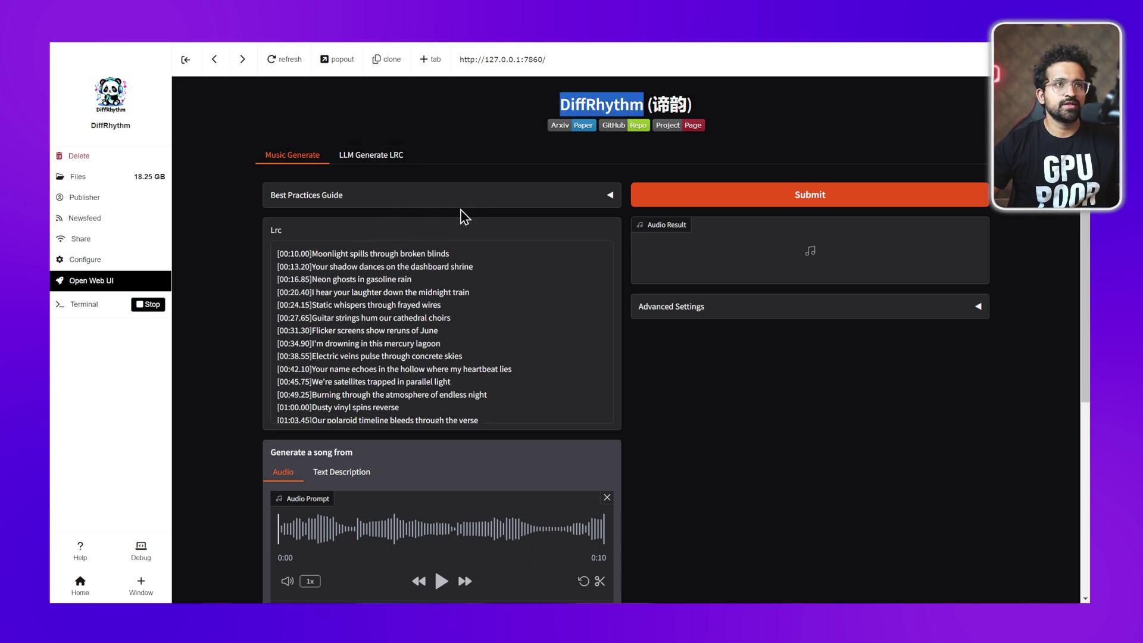
pyautogui.click(420, 198)
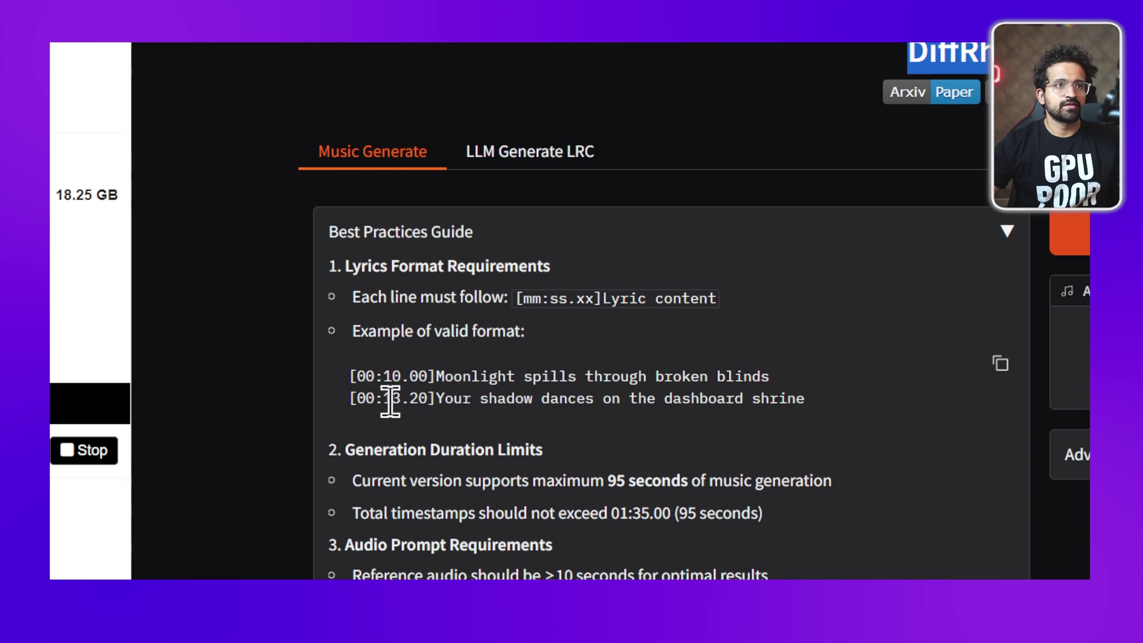
pyautogui.moveTo(418, 376); pyautogui.dragTo(608, 376)
pyautogui.click(562, 393)
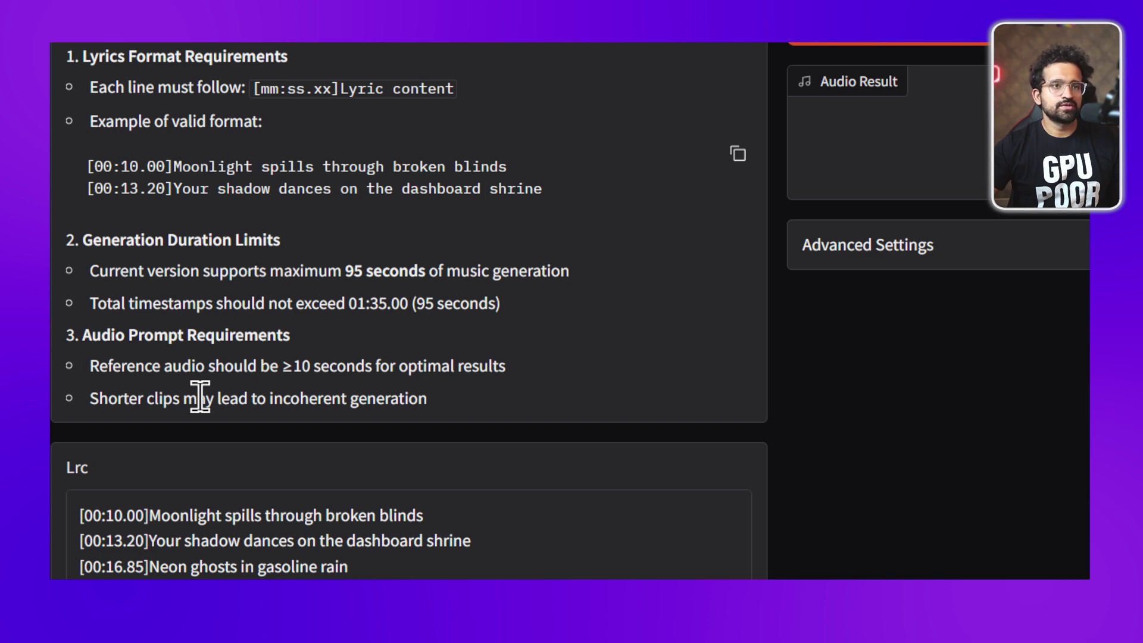
# Hide the best-practices guide and remove lyric lines [02:10.00] through [02:27.90].
pyautogui.click(450, 197)
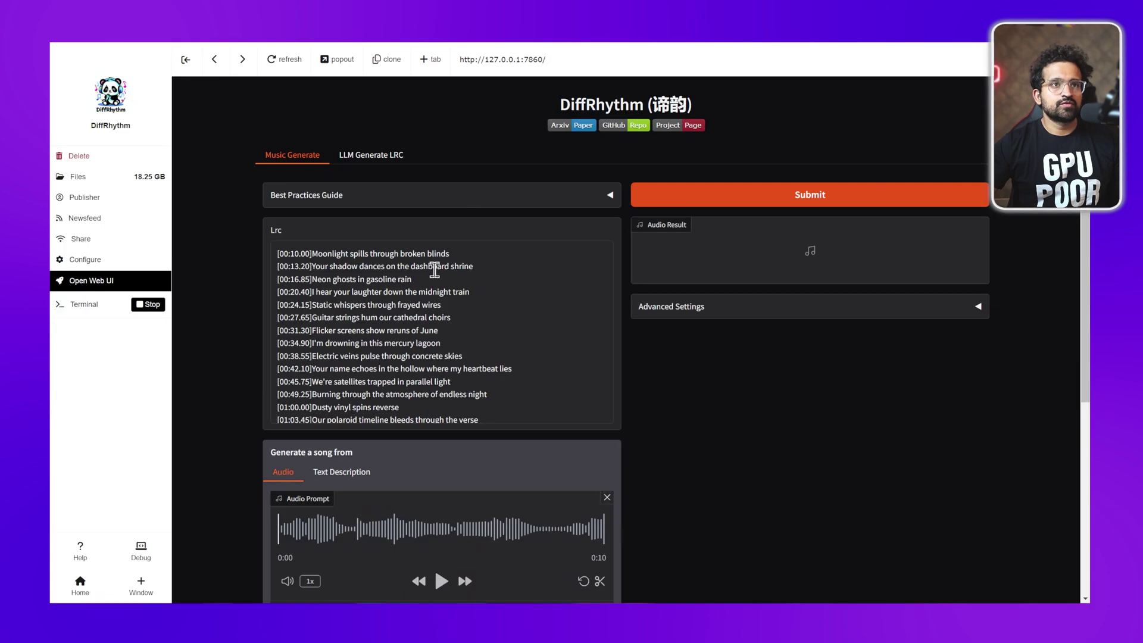
pyautogui.scroll(-3, 435, 285)
pyautogui.moveTo(446, 393); pyautogui.dragTo(332, 250)
pyautogui.click(333, 256)
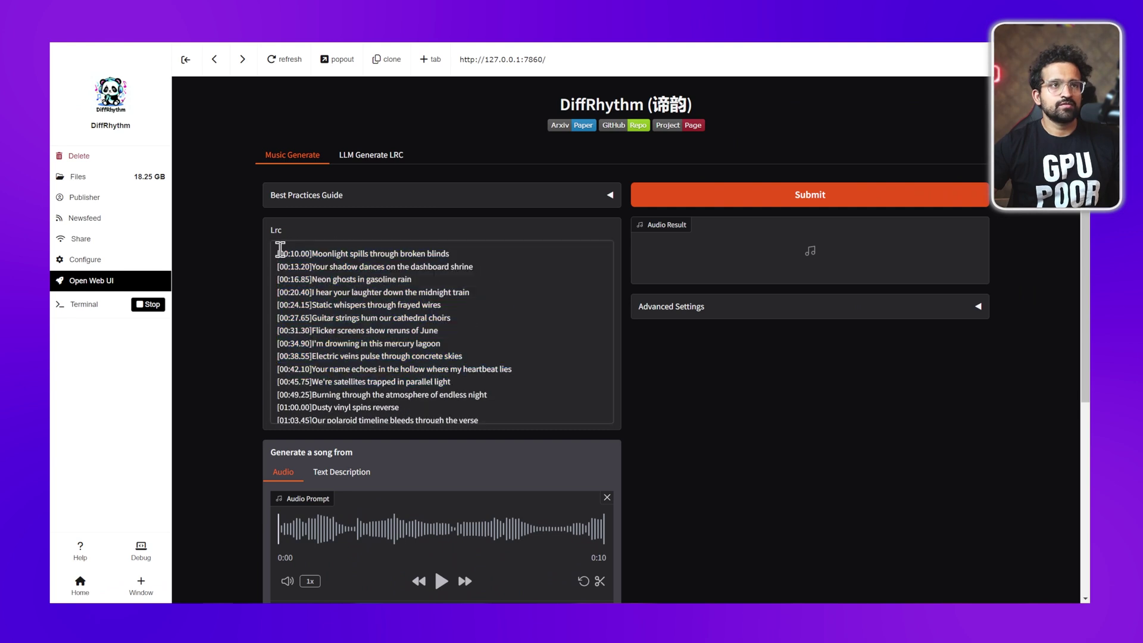
pyautogui.scroll(-5, 375, 339)
pyautogui.scroll(-5, 375, 355)
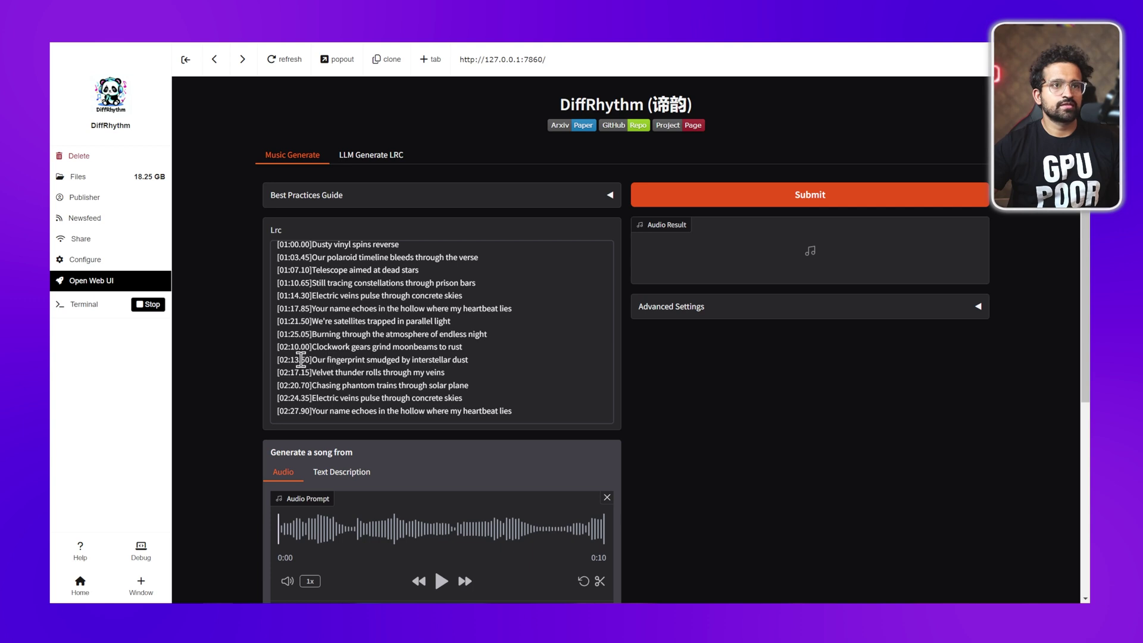
pyautogui.moveTo(279, 346); pyautogui.dragTo(519, 412)
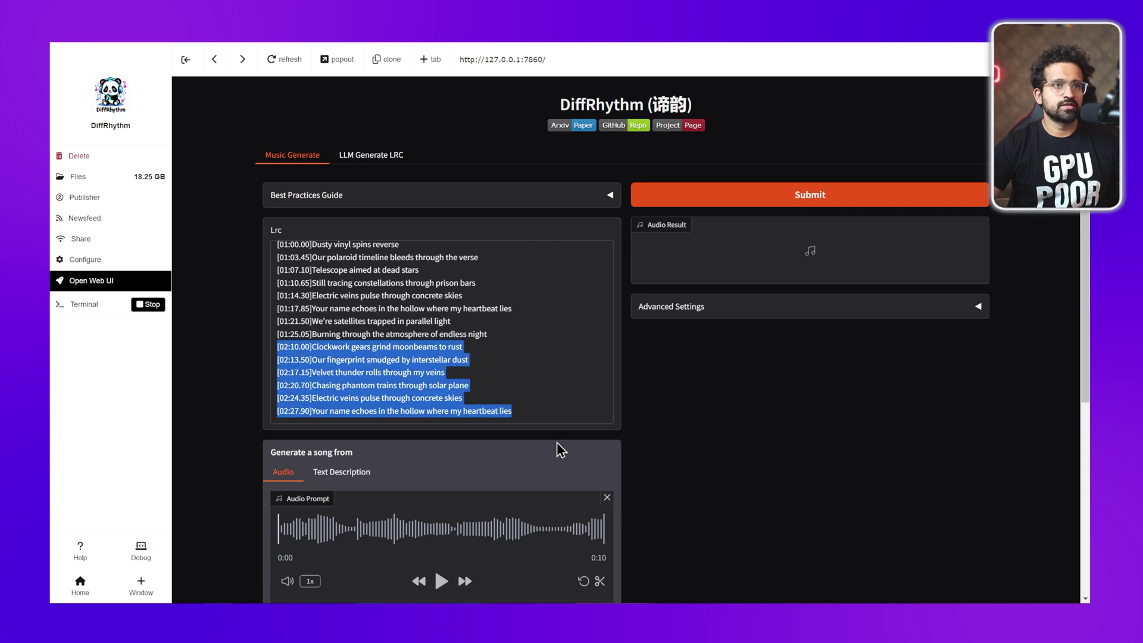
pyautogui.scroll(2, 557, 411)
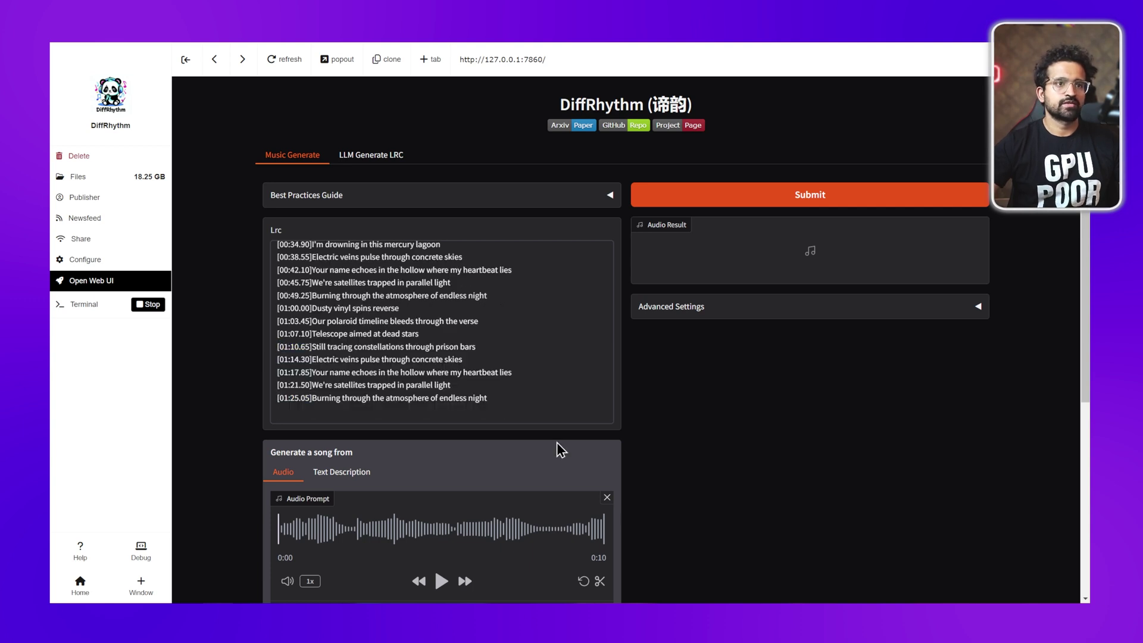
pyautogui.scroll(-5, 556, 442)
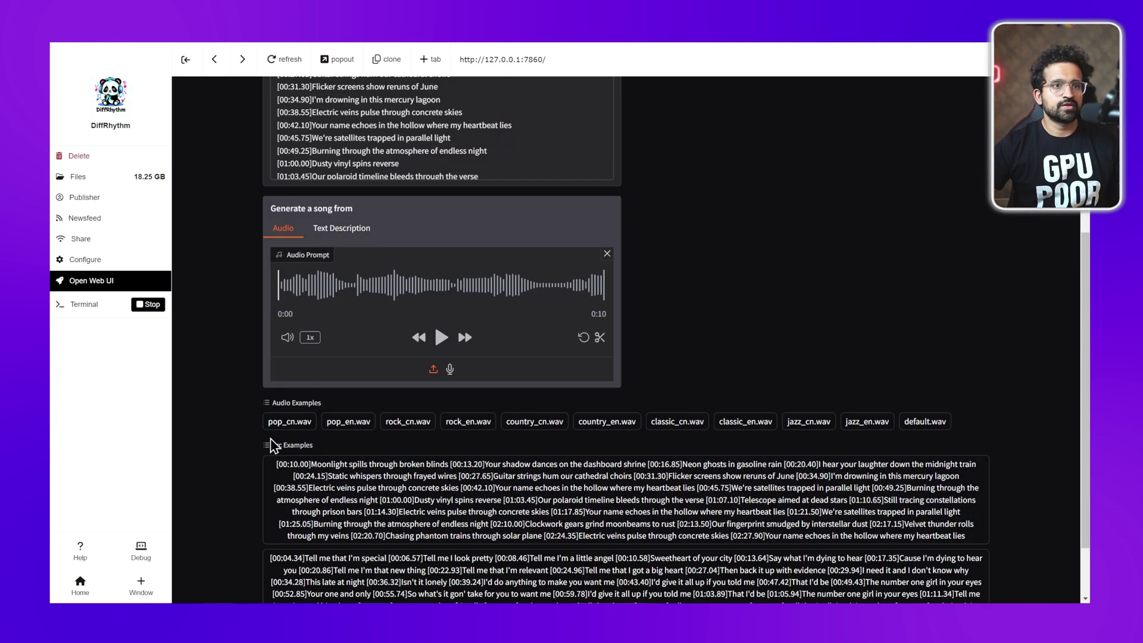
# Load pop_en.wav from Audio Examples and play the 10-second audio prompt.
pyautogui.click(349, 421)
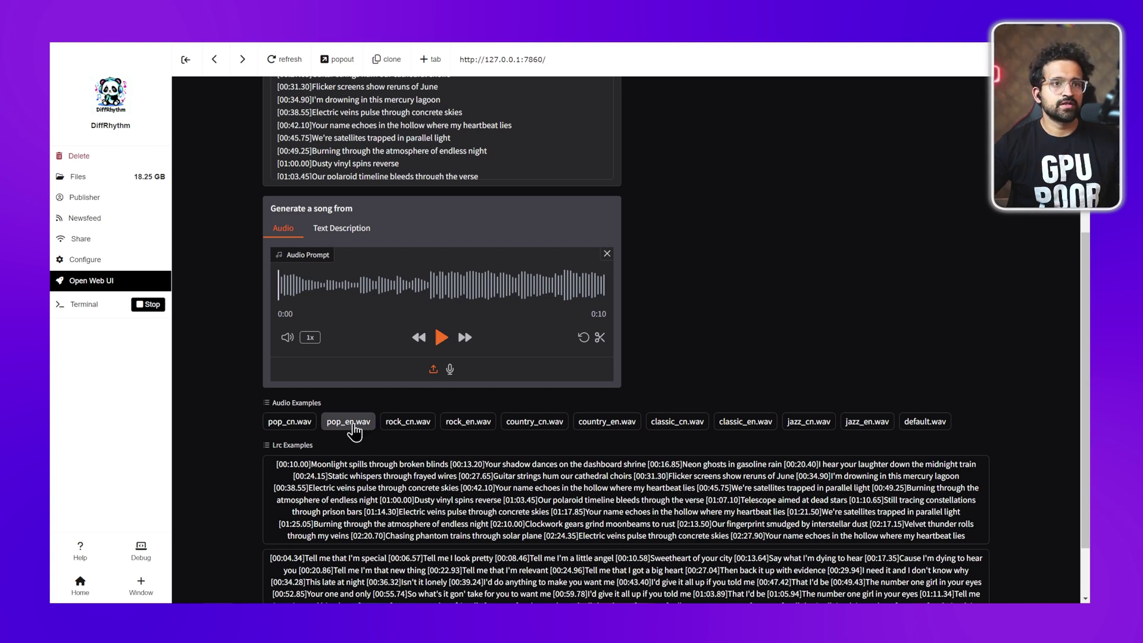
pyautogui.click(441, 336)
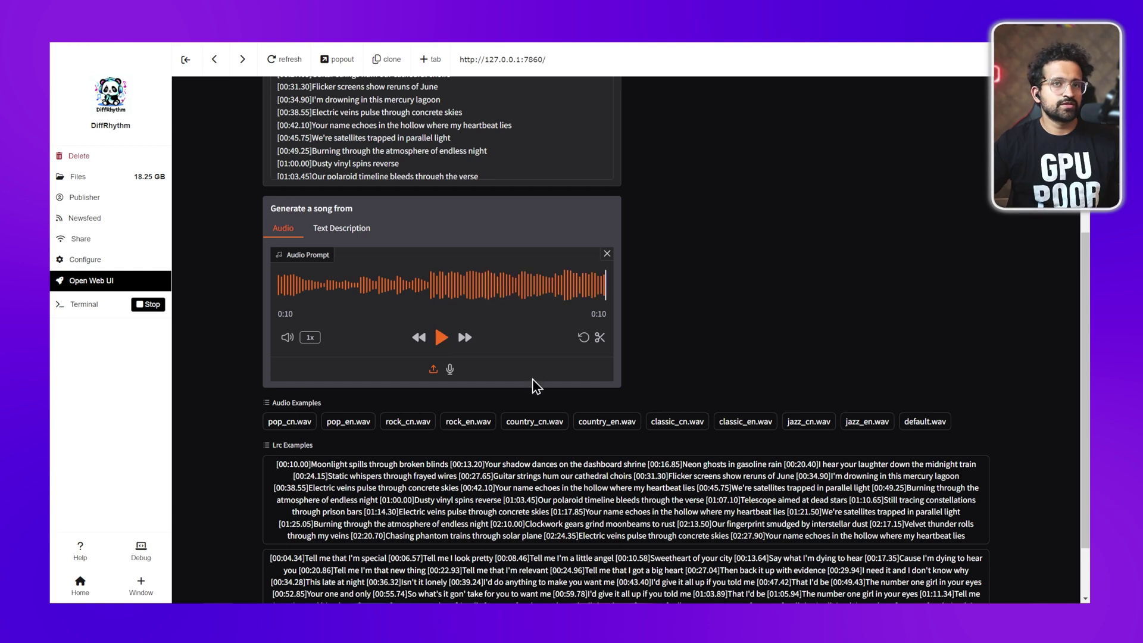
pyautogui.scroll(1, 527, 394)
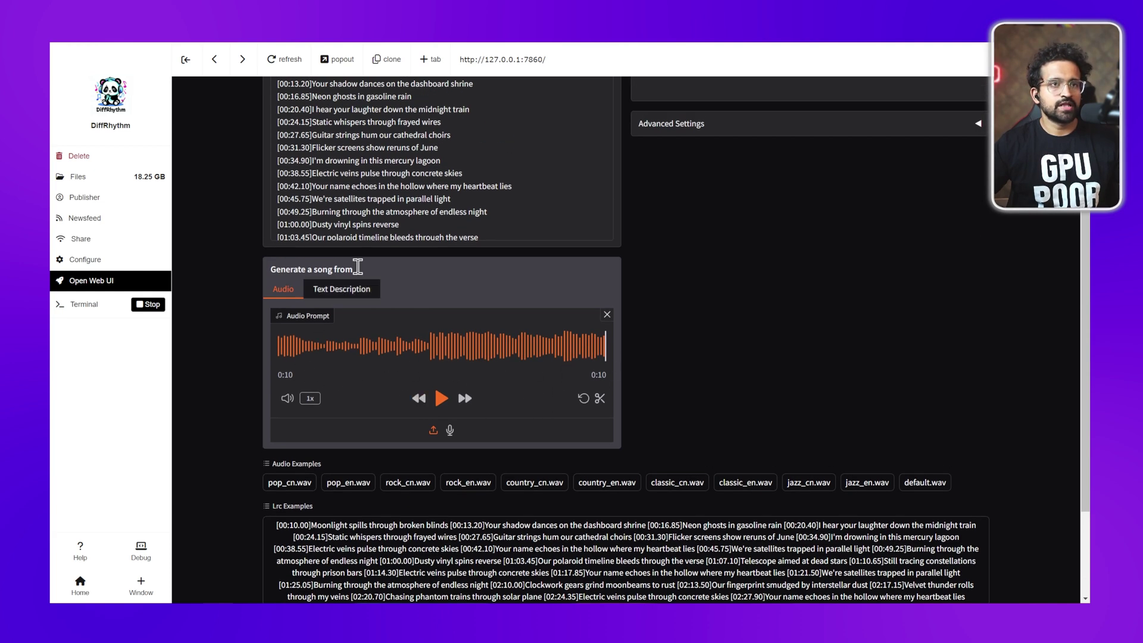
pyautogui.scroll(5, 529, 373)
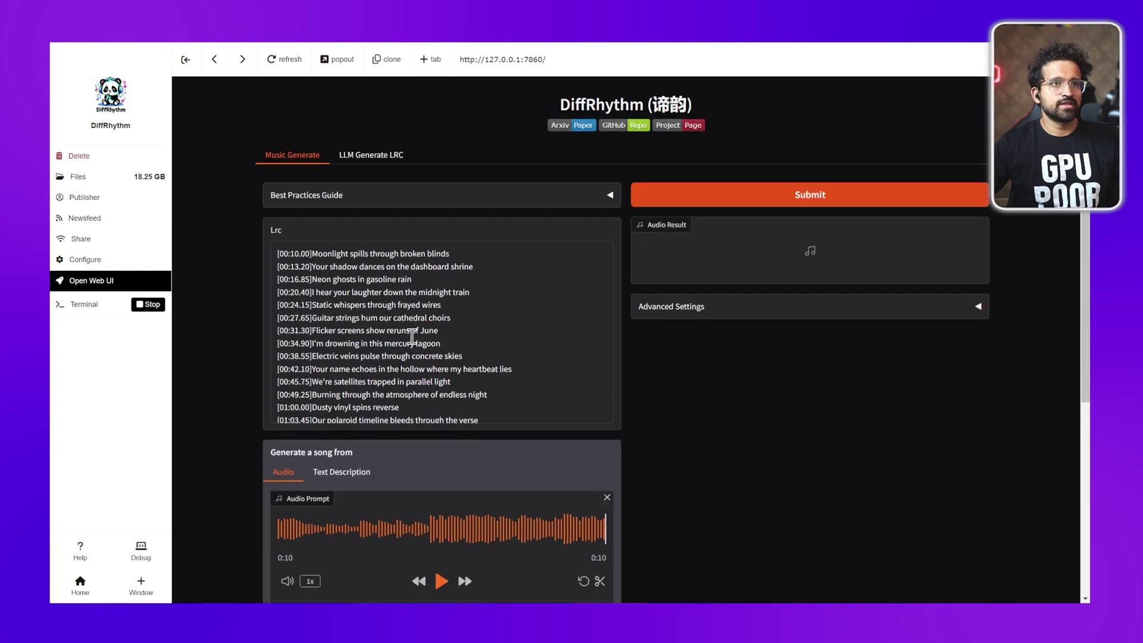
pyautogui.scroll(-5, 403, 322)
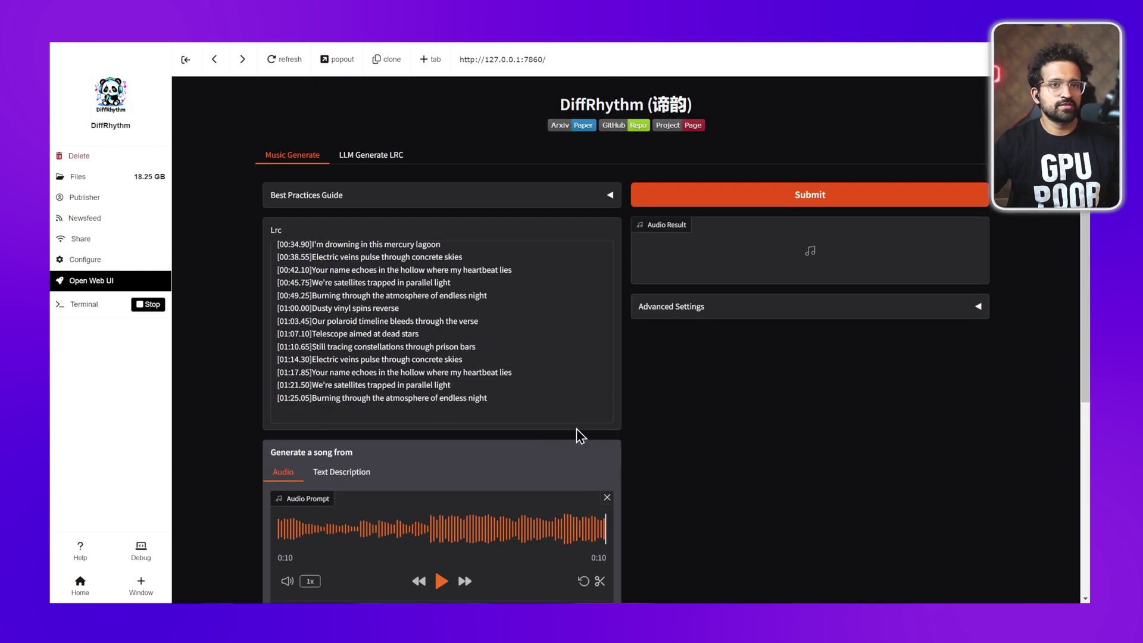
pyautogui.scroll(-3, 560, 417)
pyautogui.scroll(3, 545, 410)
pyautogui.scroll(2, 491, 358)
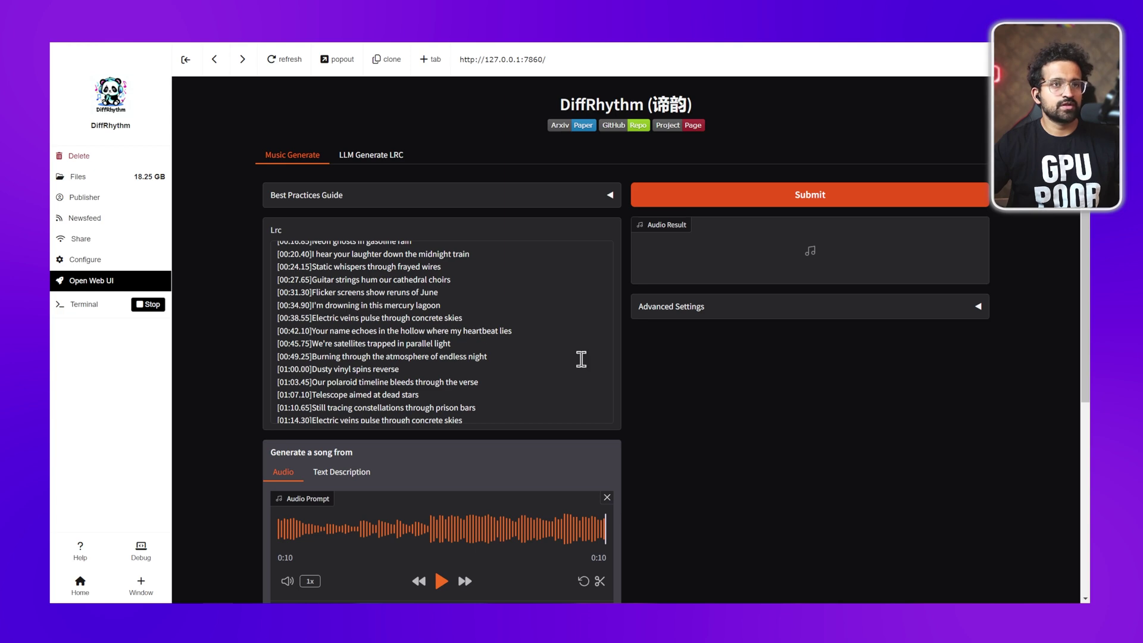
pyautogui.scroll(-3, 499, 398)
pyautogui.scroll(-3, 498, 400)
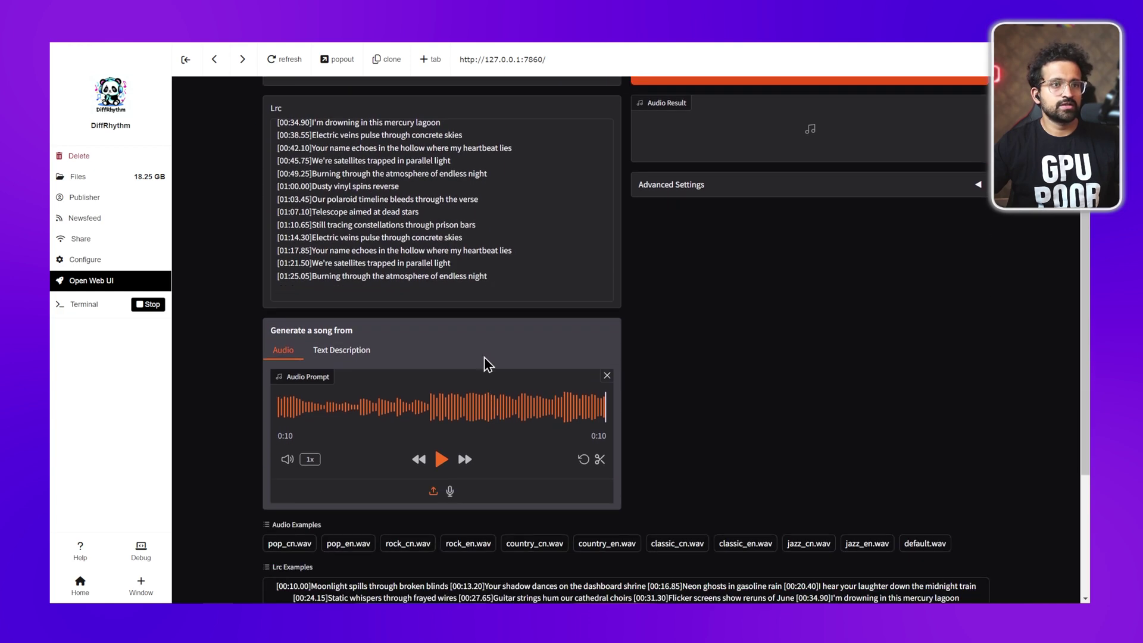
pyautogui.click(341, 471)
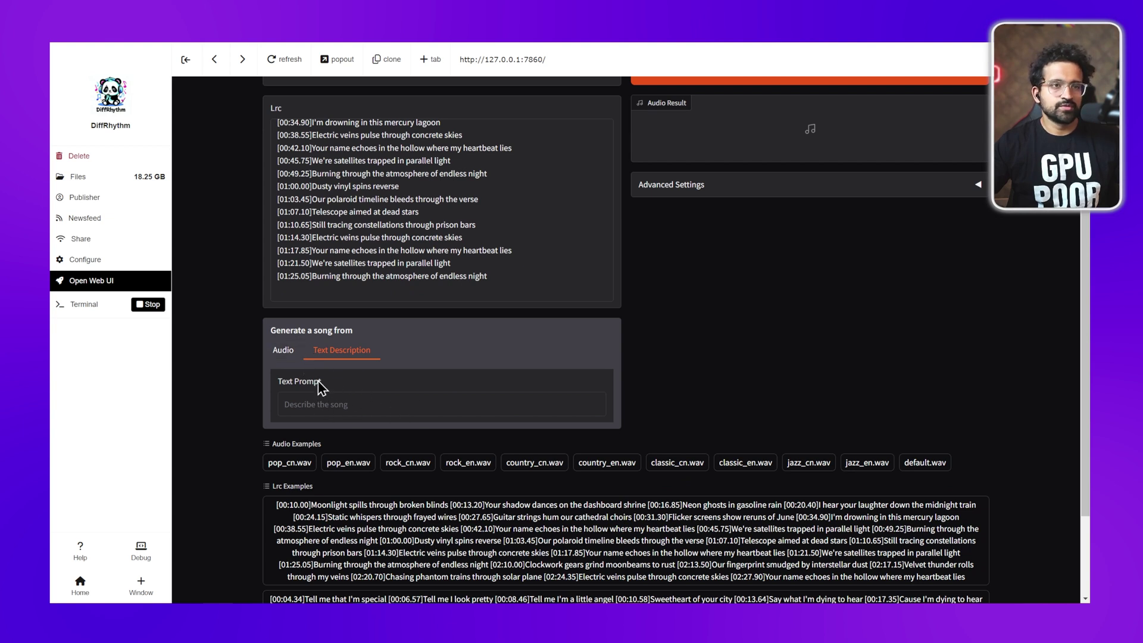
pyautogui.click(283, 351)
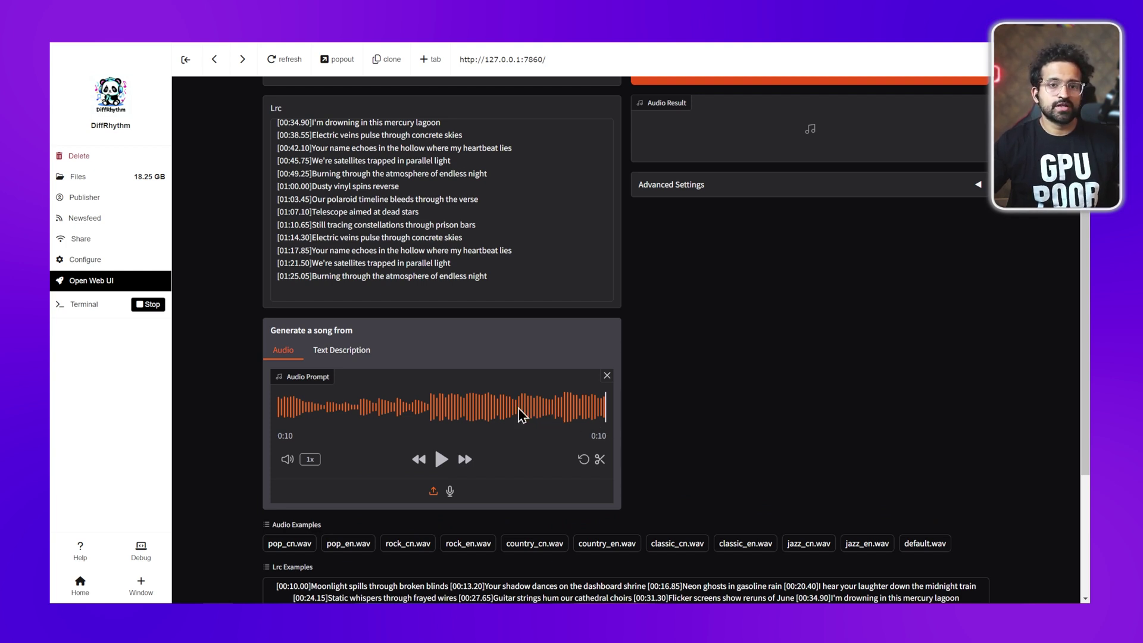
pyautogui.scroll(2, 535, 356)
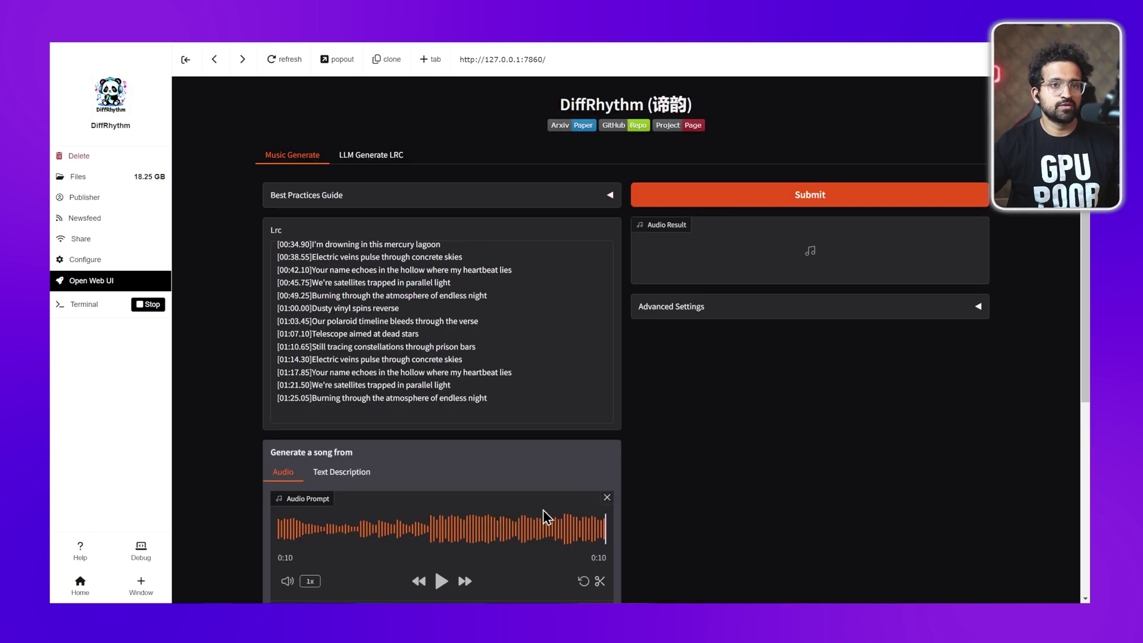
pyautogui.scroll(1, 544, 510)
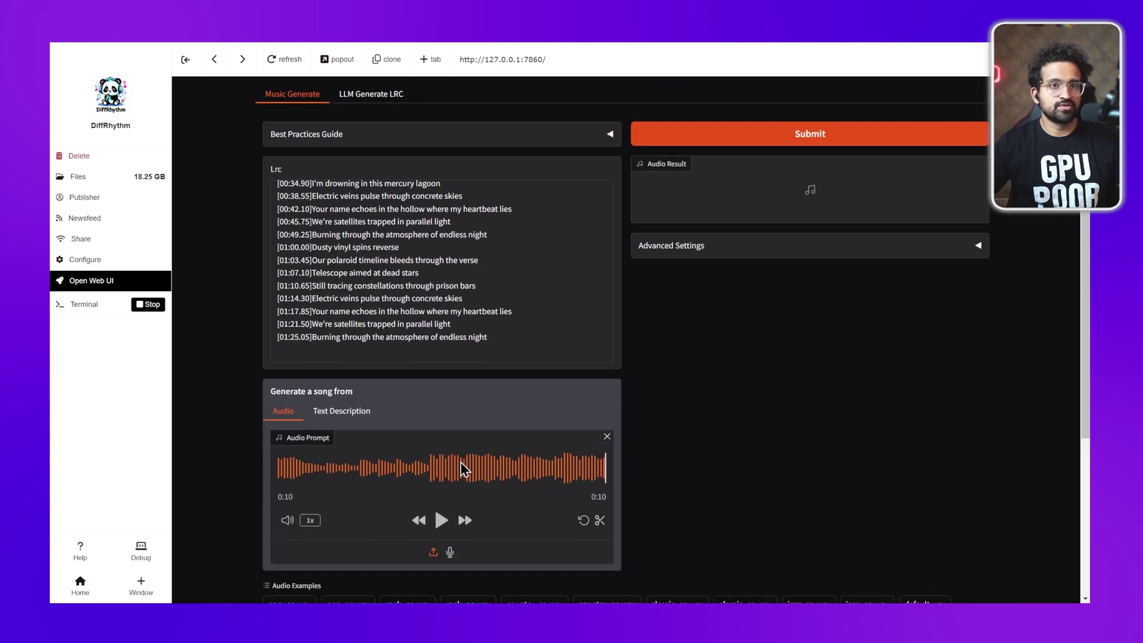
pyautogui.scroll(1, 555, 440)
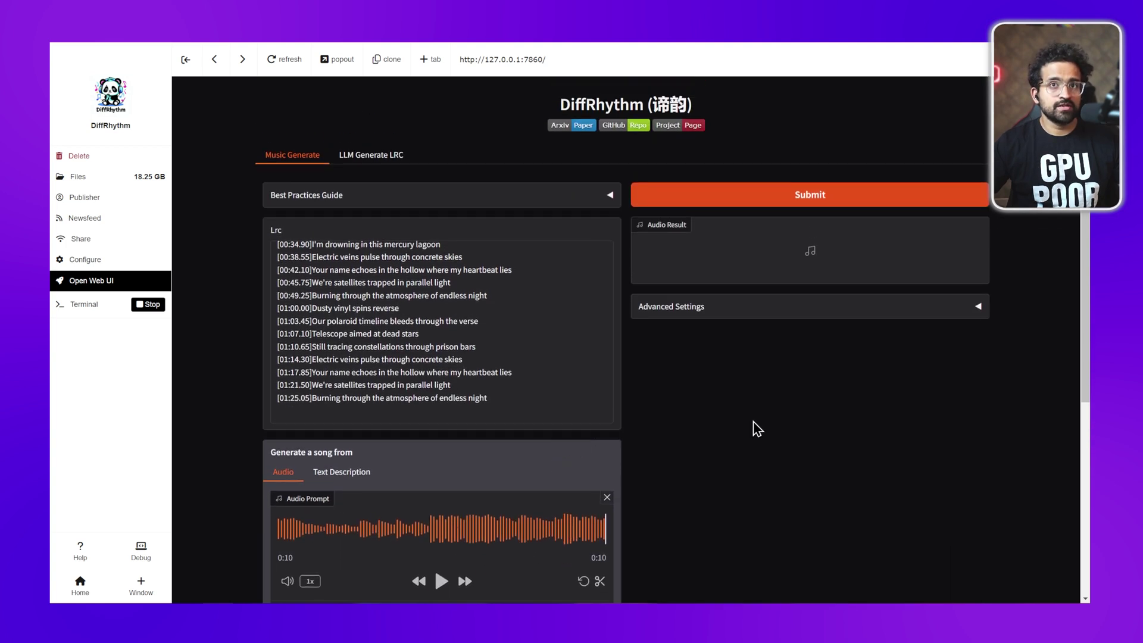
# Submit the trimmed lyrics and pop prompt to generate a 27-second song.
pyautogui.click(759, 203)
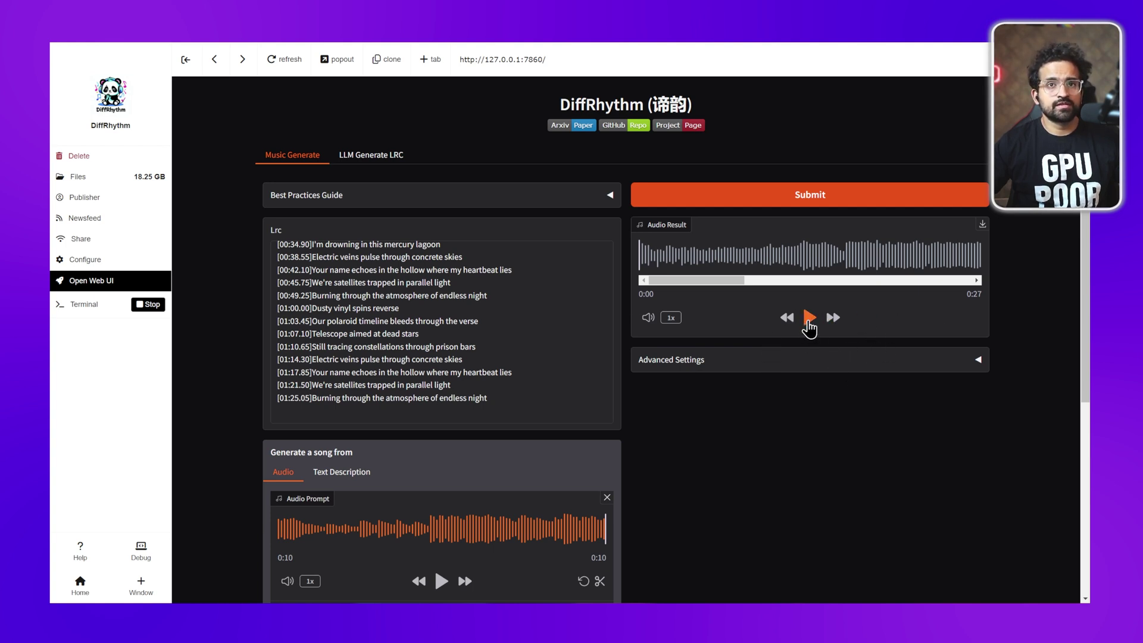
pyautogui.scroll(5, 522, 320)
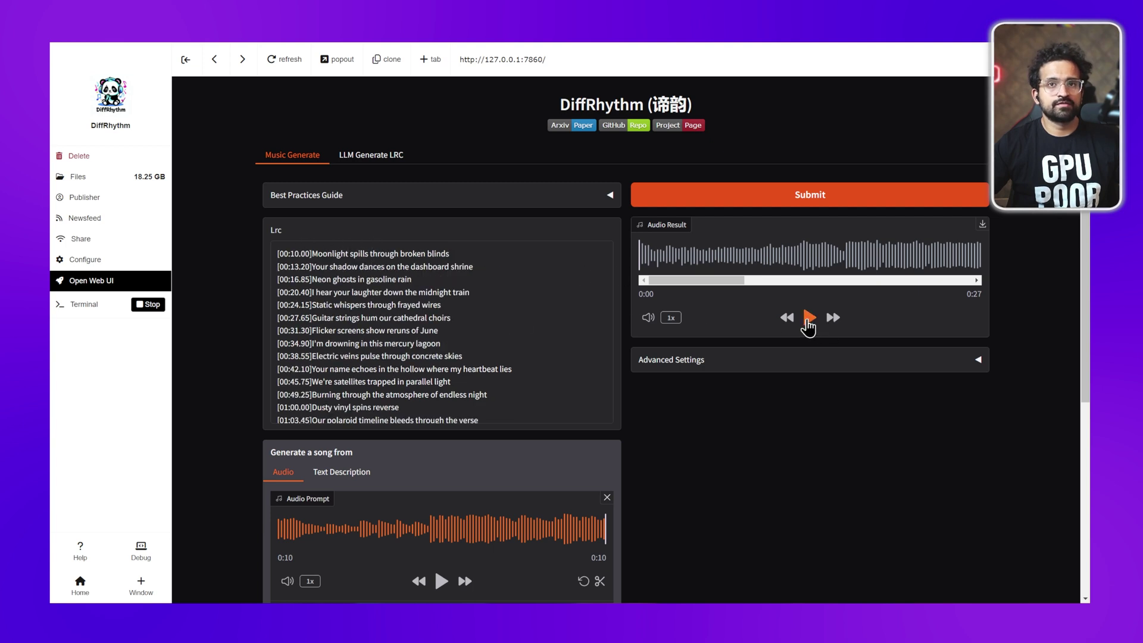
# Play the generated song in the Audio Result player.
pyautogui.click(809, 319)
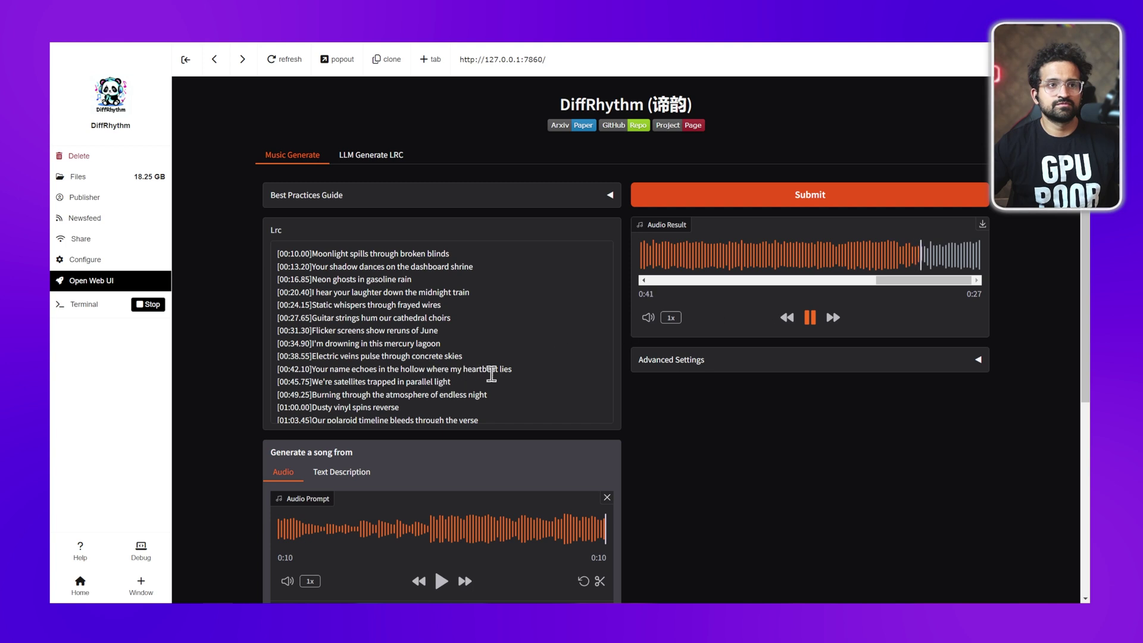
pyautogui.scroll(-3, 491, 374)
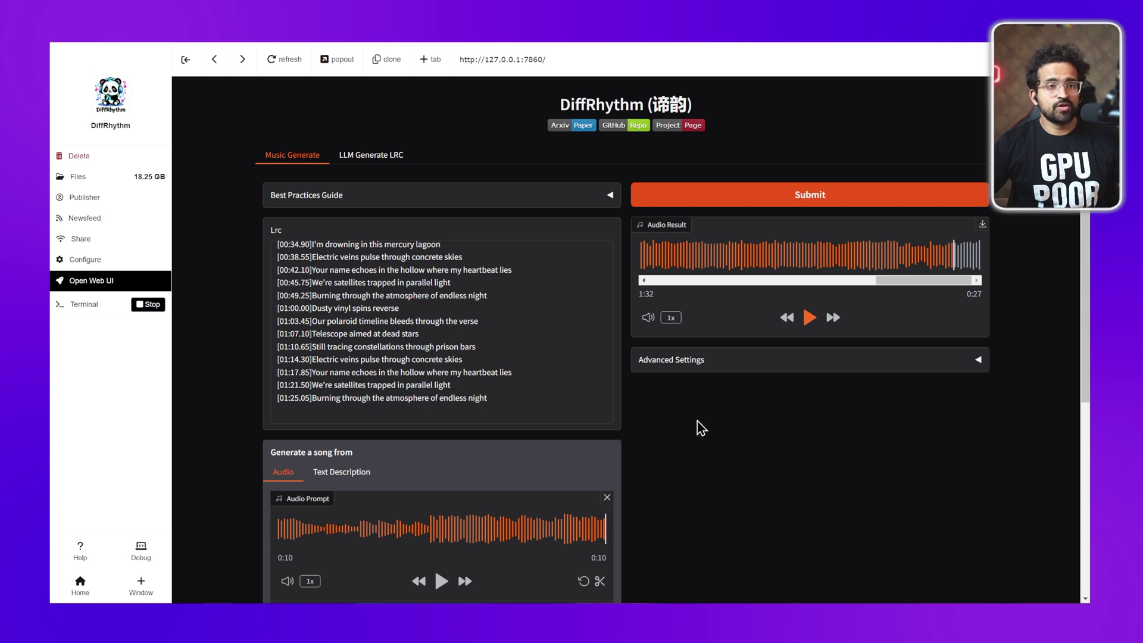
pyautogui.scroll(3, 541, 407)
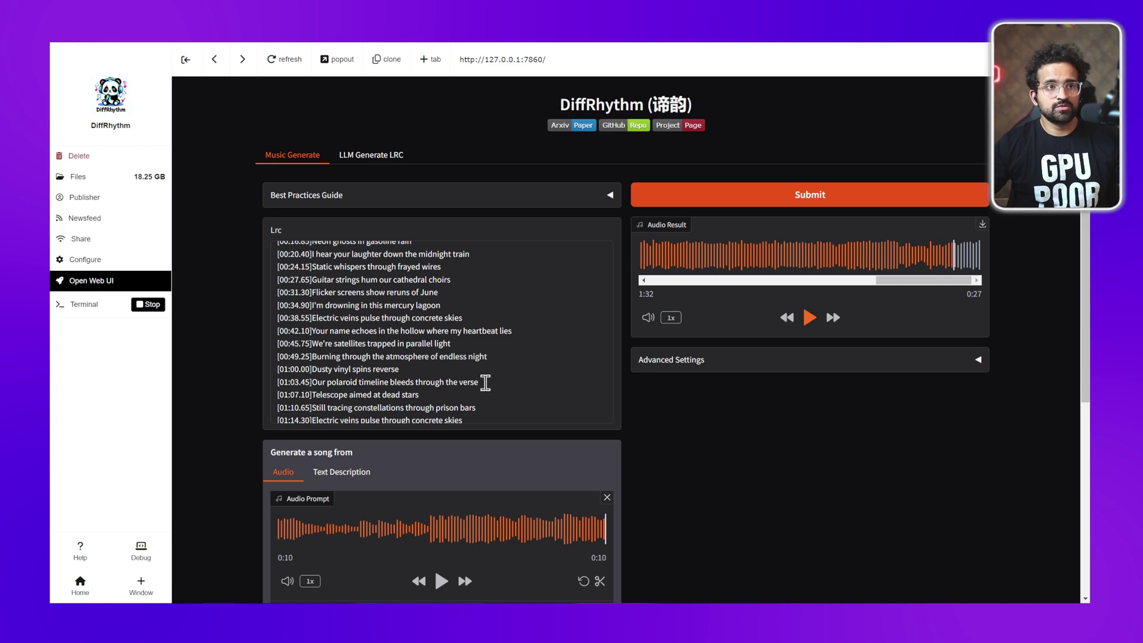
pyautogui.scroll(-3, 487, 383)
pyautogui.scroll(3, 487, 384)
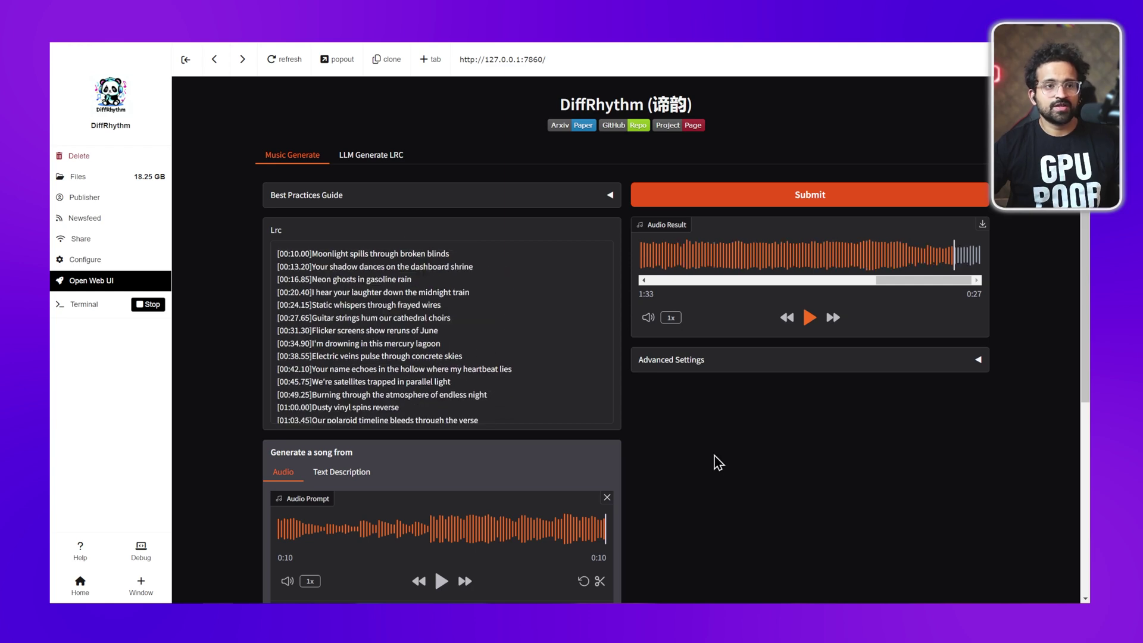
pyautogui.scroll(-5, 719, 453)
pyautogui.scroll(-3, 719, 453)
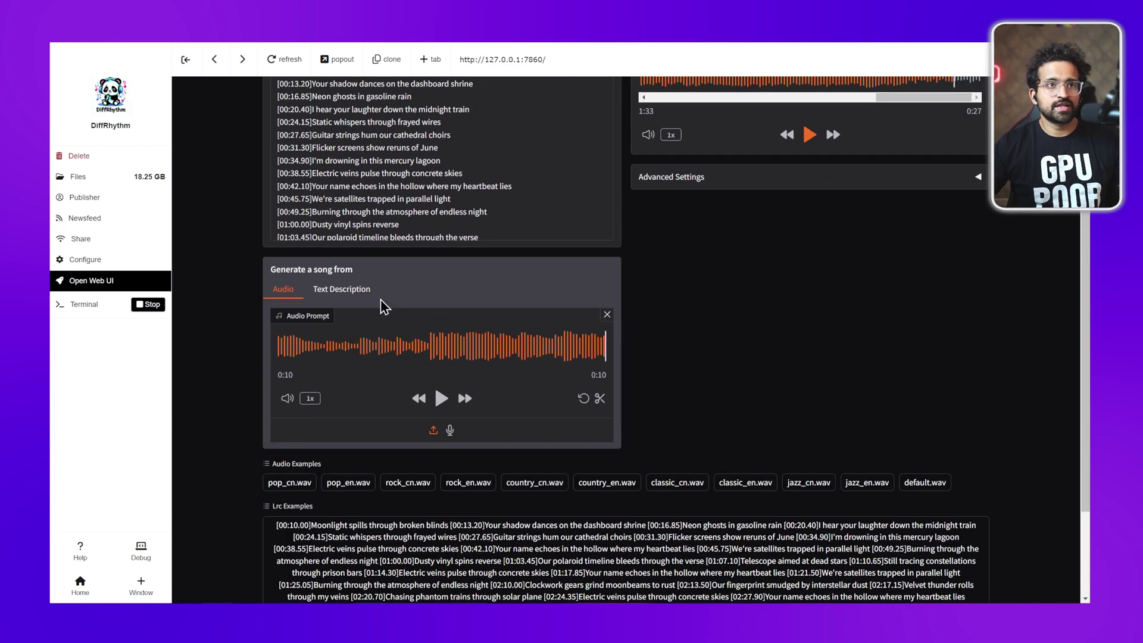
pyautogui.scroll(2, 535, 299)
pyautogui.scroll(-2, 506, 267)
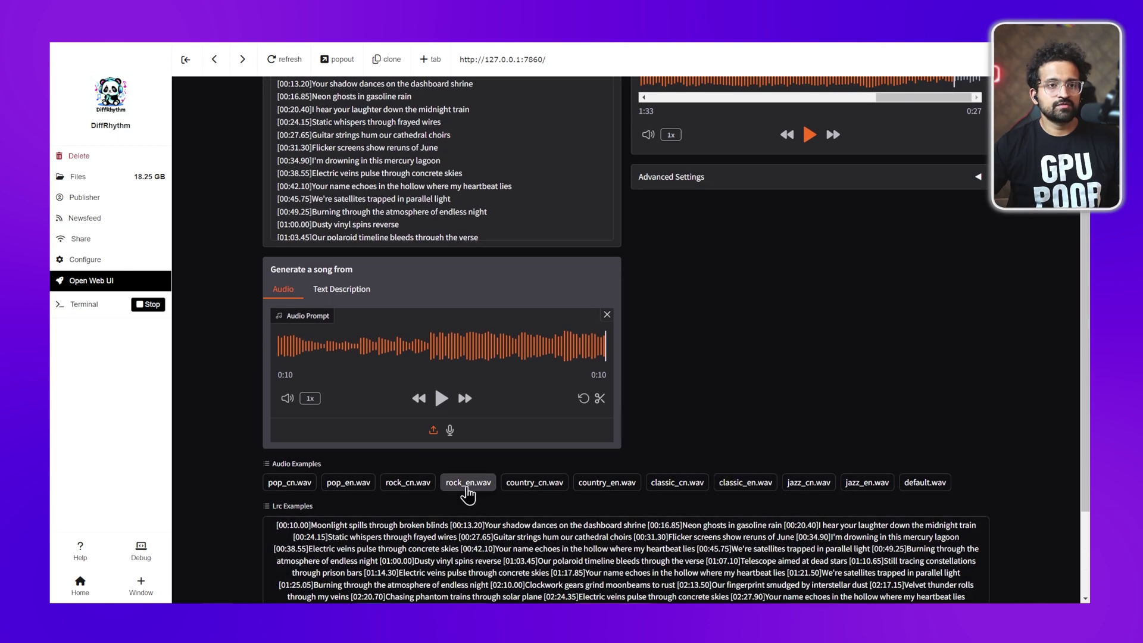
# Load rock_en.wav as the audio prompt and preview it for about five seconds.
pyautogui.click(467, 489)
pyautogui.click(441, 399)
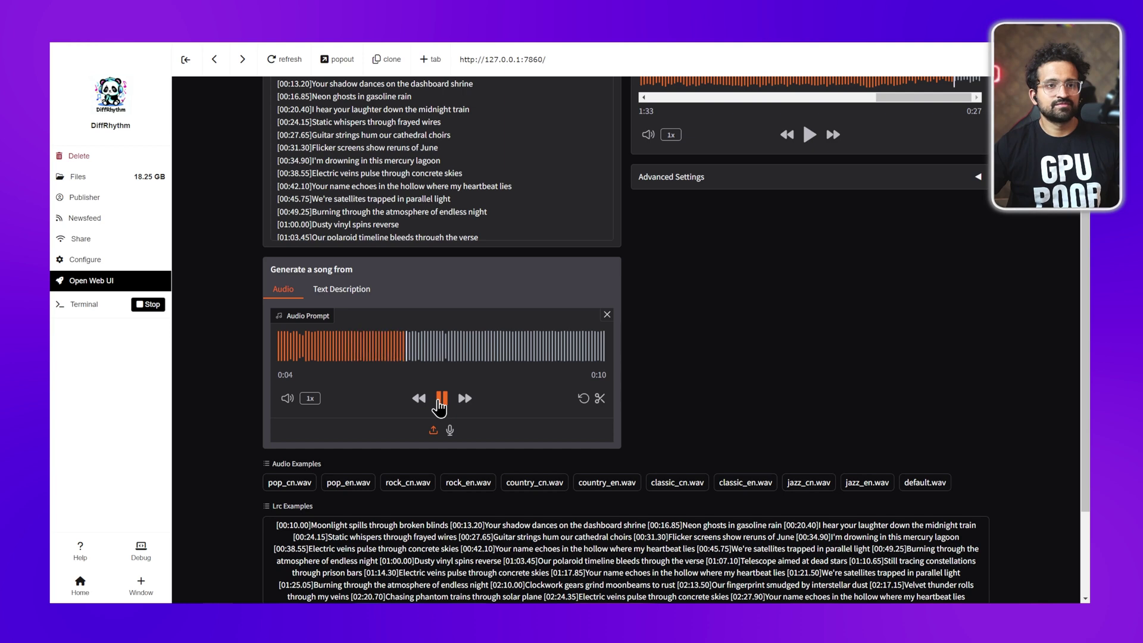
pyautogui.click(441, 398)
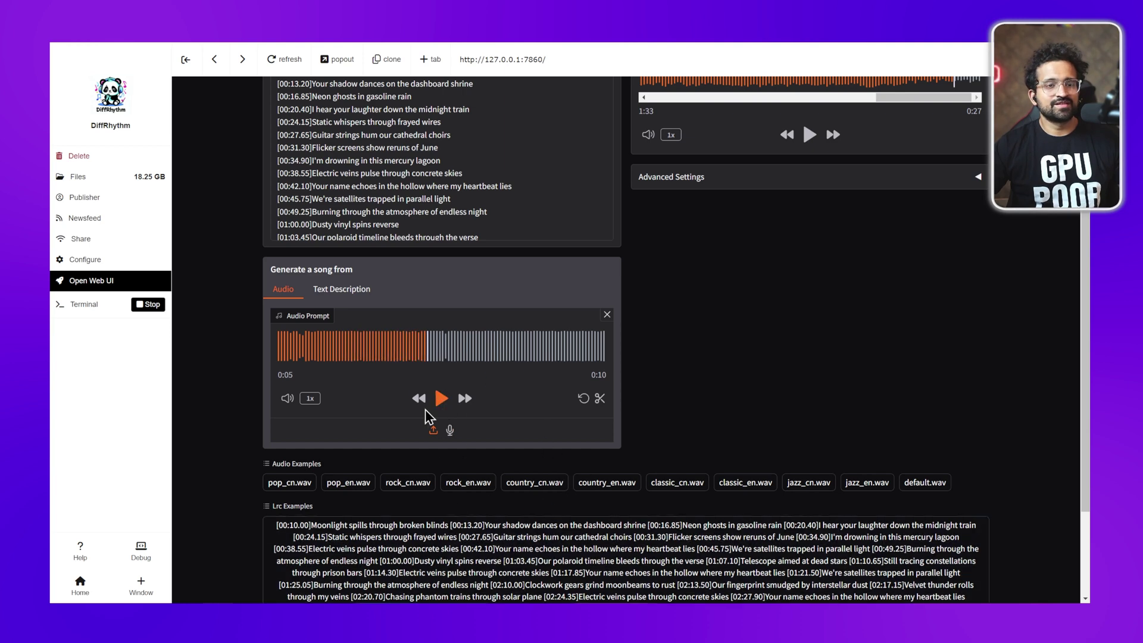
pyautogui.scroll(5, 524, 454)
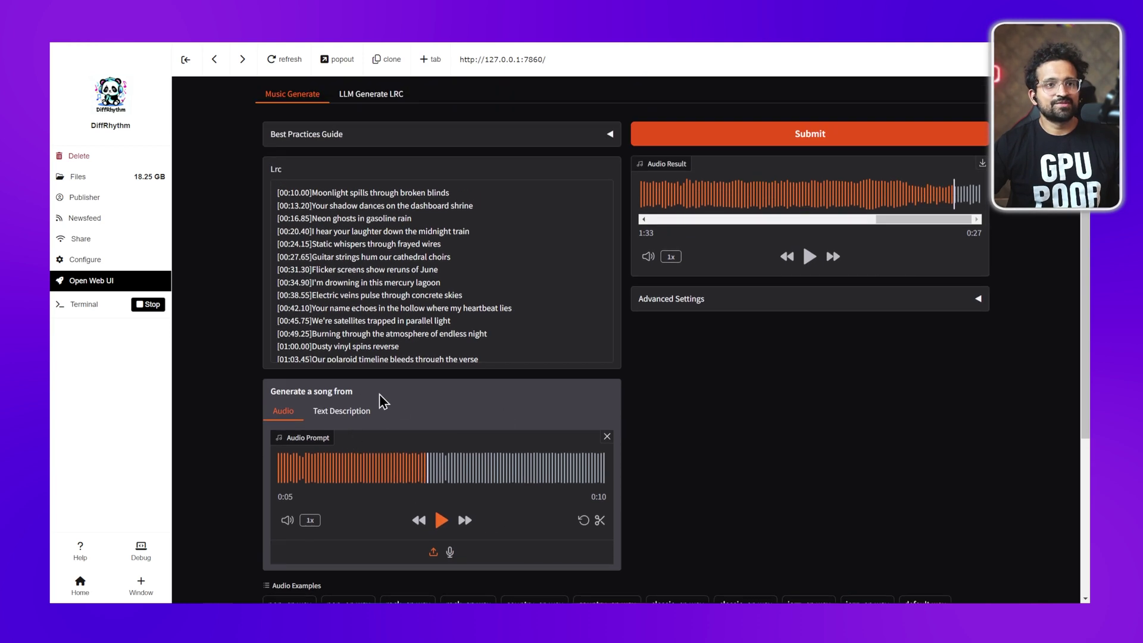
pyautogui.scroll(2, 438, 388)
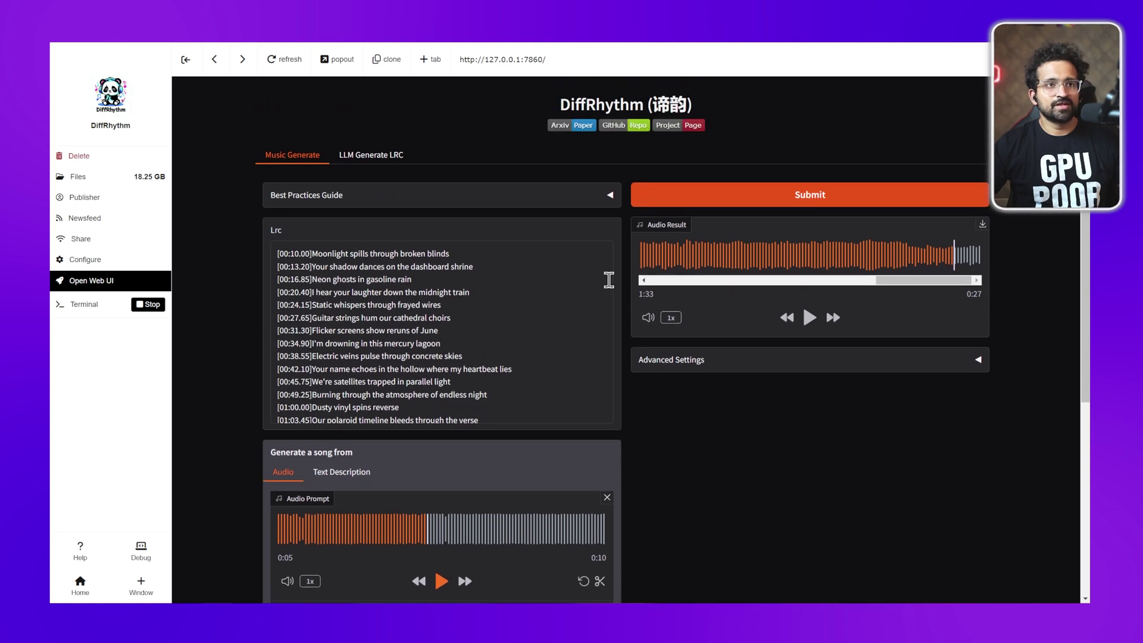
# Generate a song from the rock_en.wav prompt and play the result.
pyautogui.click(809, 195)
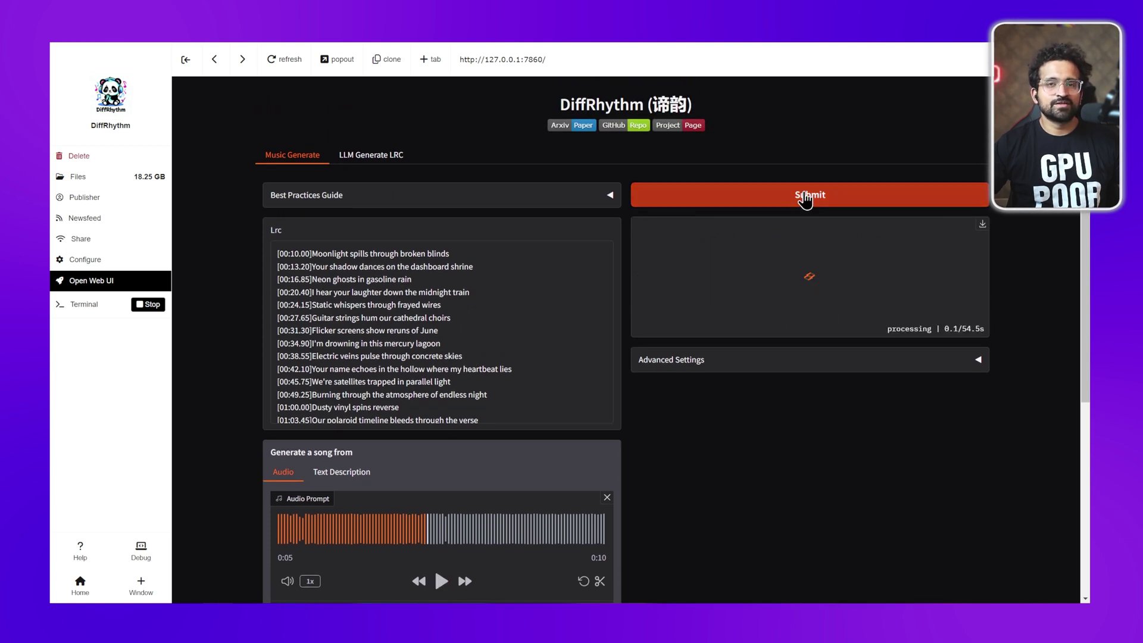
pyautogui.doubleClick(973, 328)
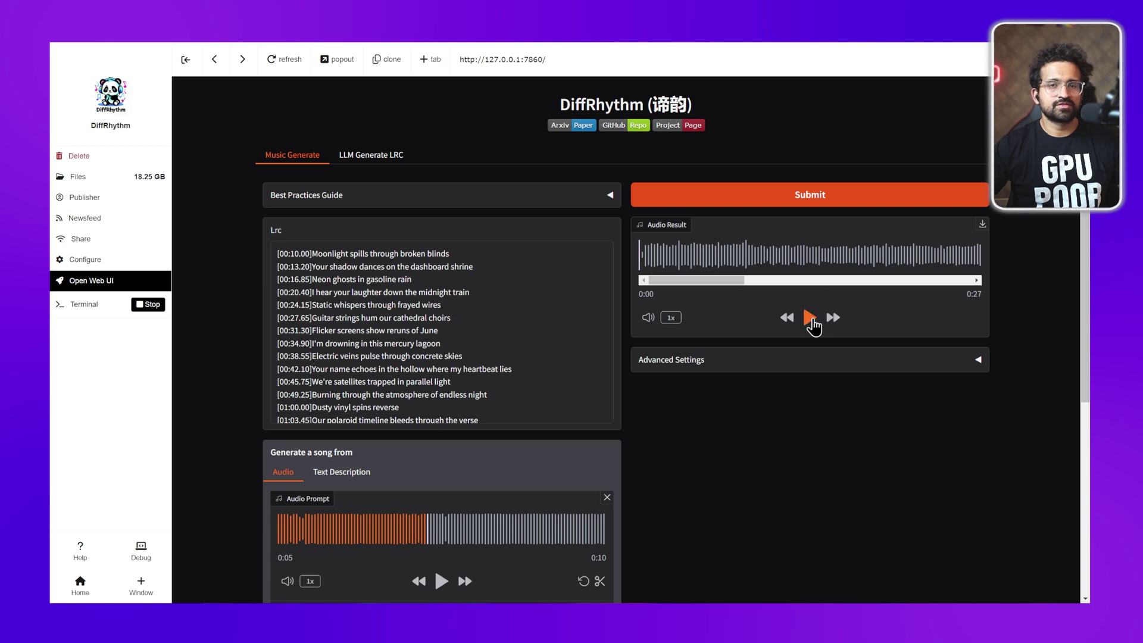
pyautogui.click(810, 319)
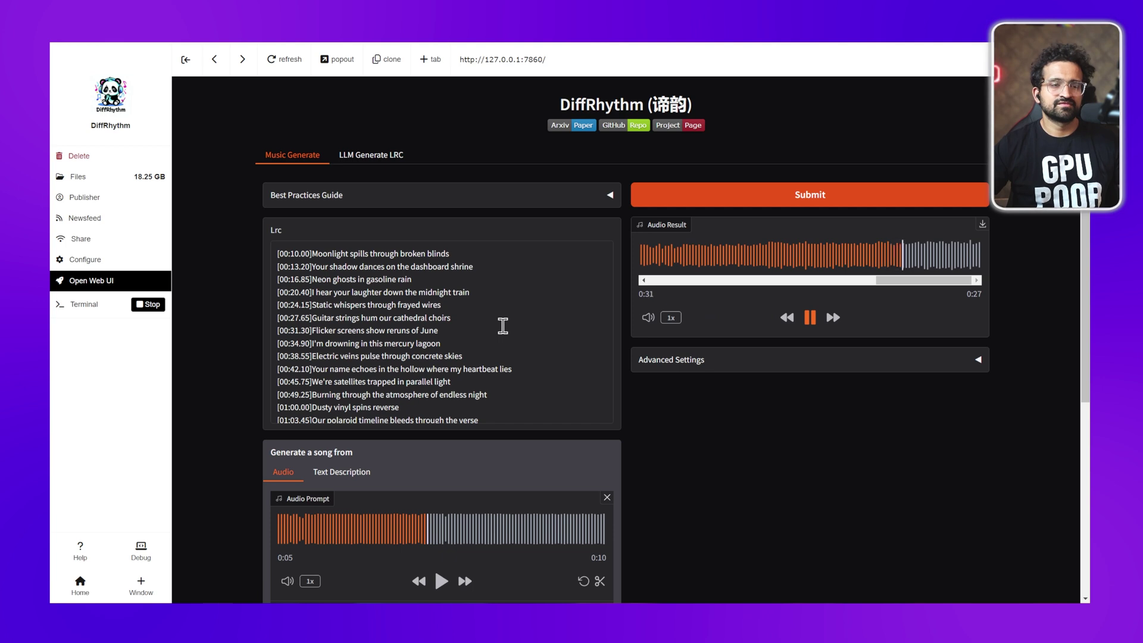
pyautogui.scroll(-3, 504, 323)
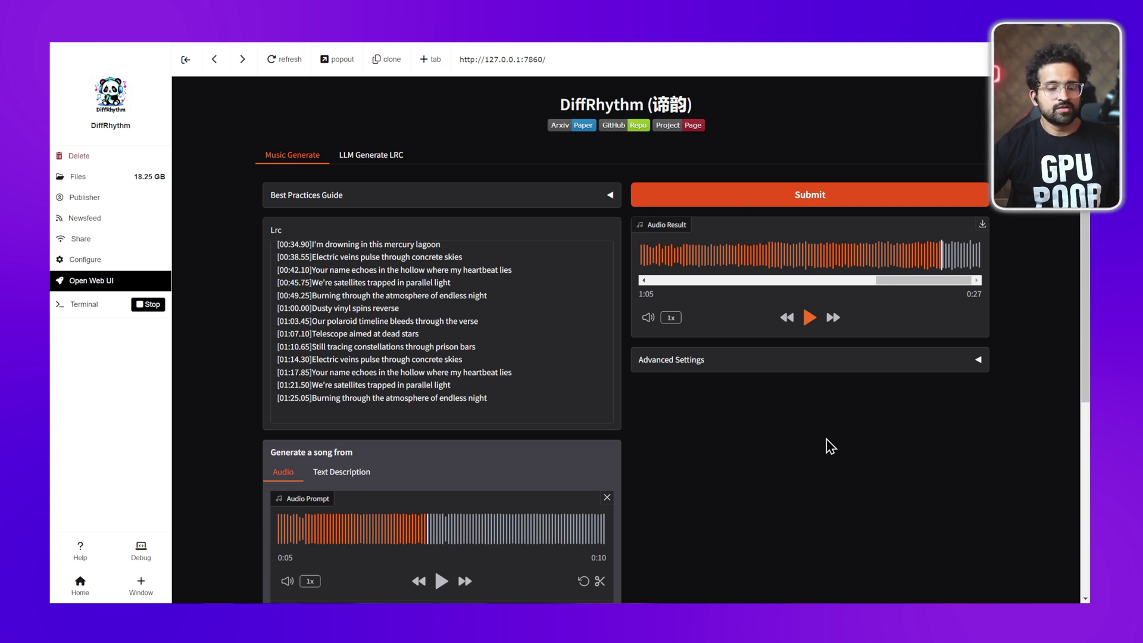
pyautogui.scroll(-2, 827, 438)
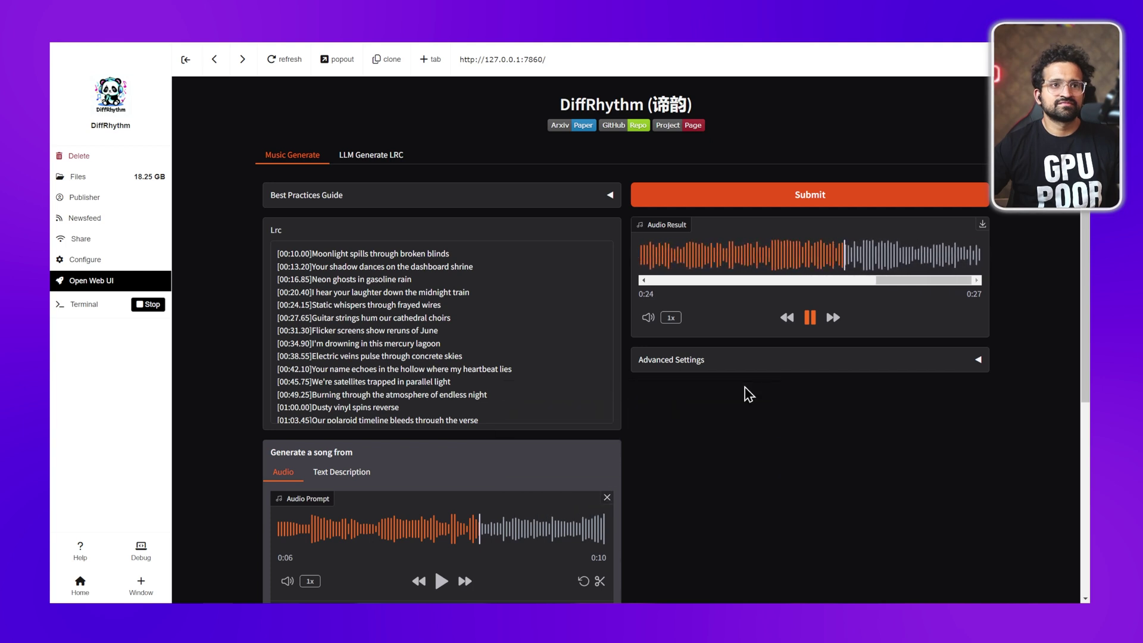
# Empty the Lrc box, remove the audio prompt, and switch to Text Description.
pyautogui.click(523, 401)
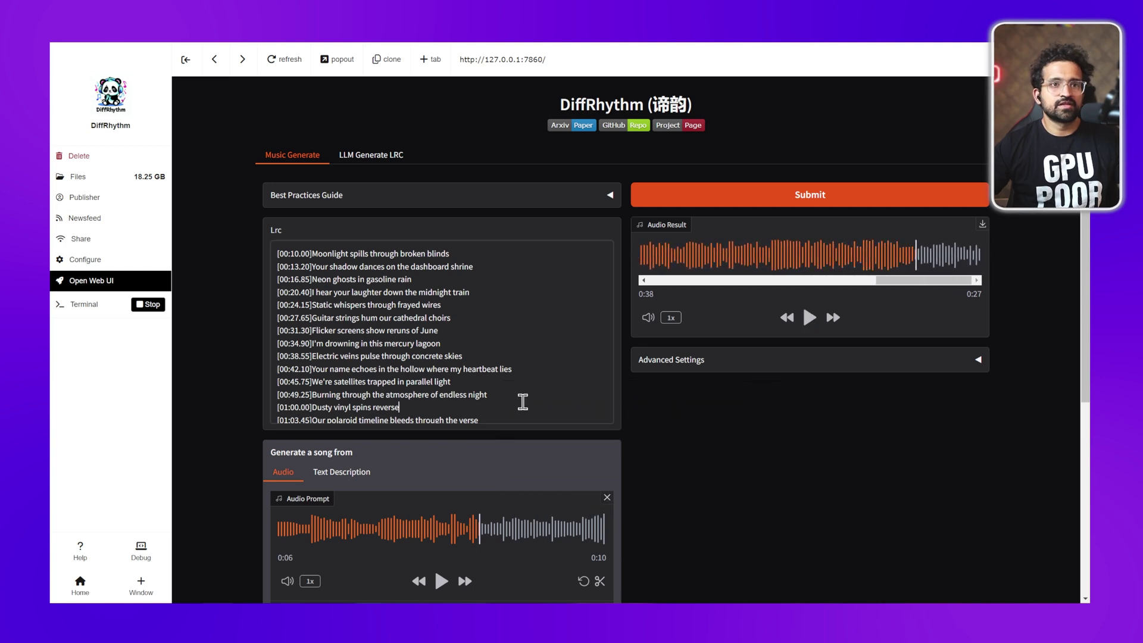
pyautogui.hotkey('ctrl', 'a')
pyautogui.press('BackSpace')
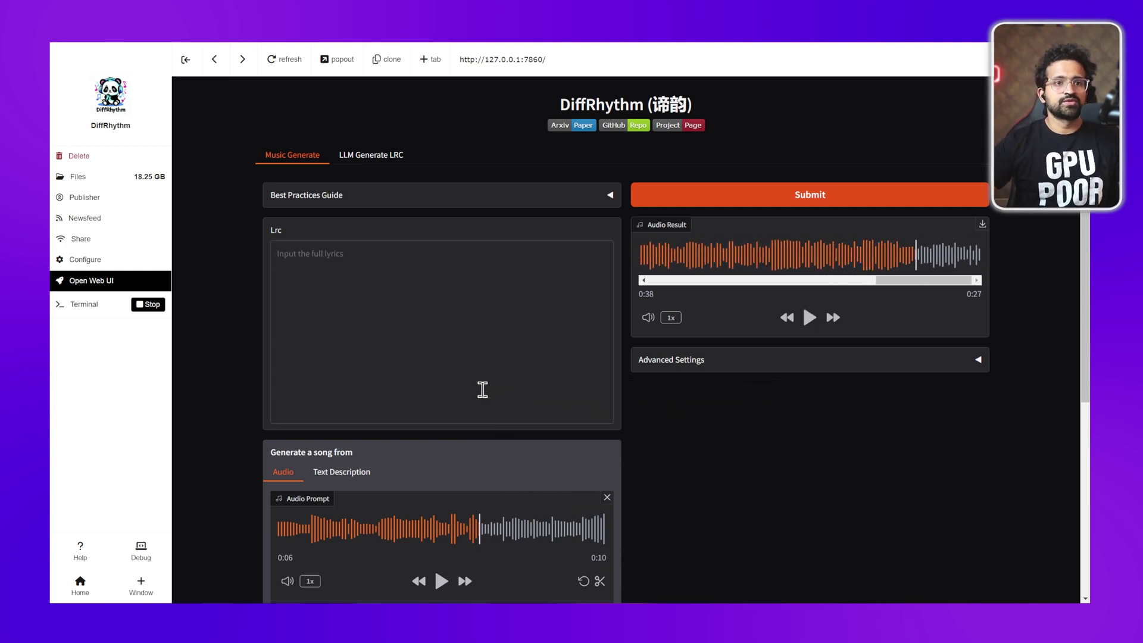
pyautogui.scroll(-2, 670, 321)
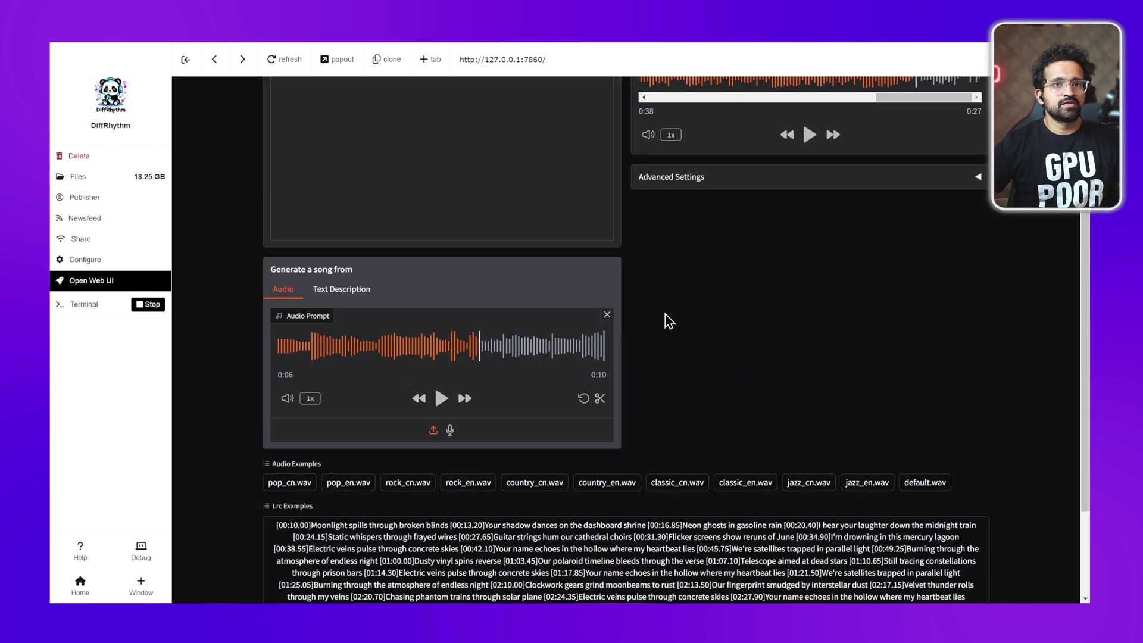
pyautogui.click(608, 315)
pyautogui.scroll(3, 353, 320)
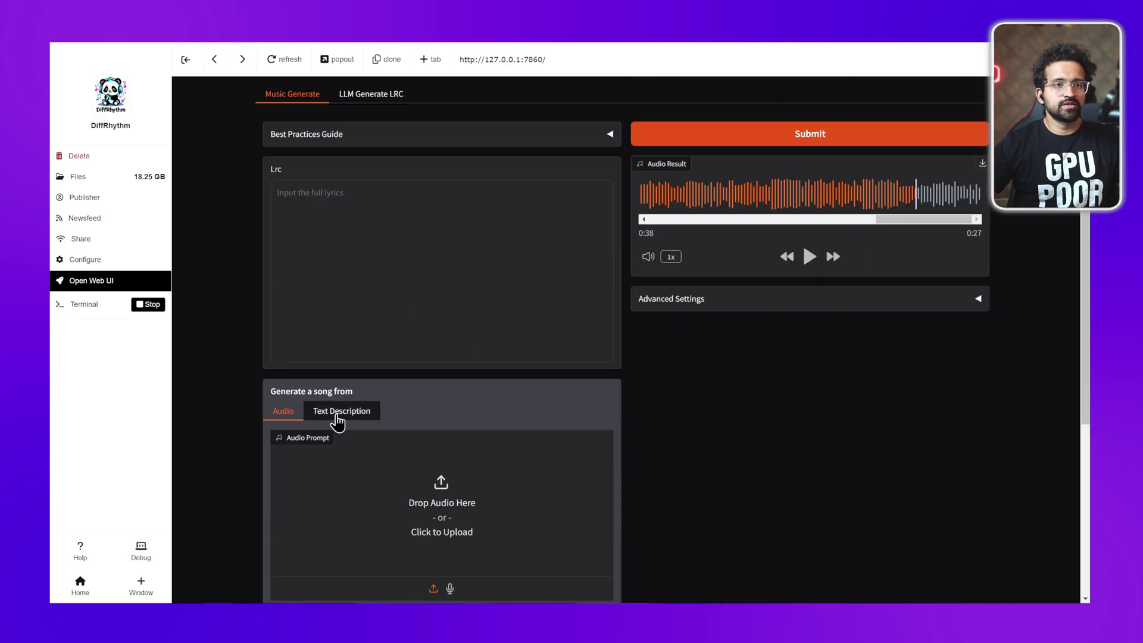
pyautogui.click(337, 413)
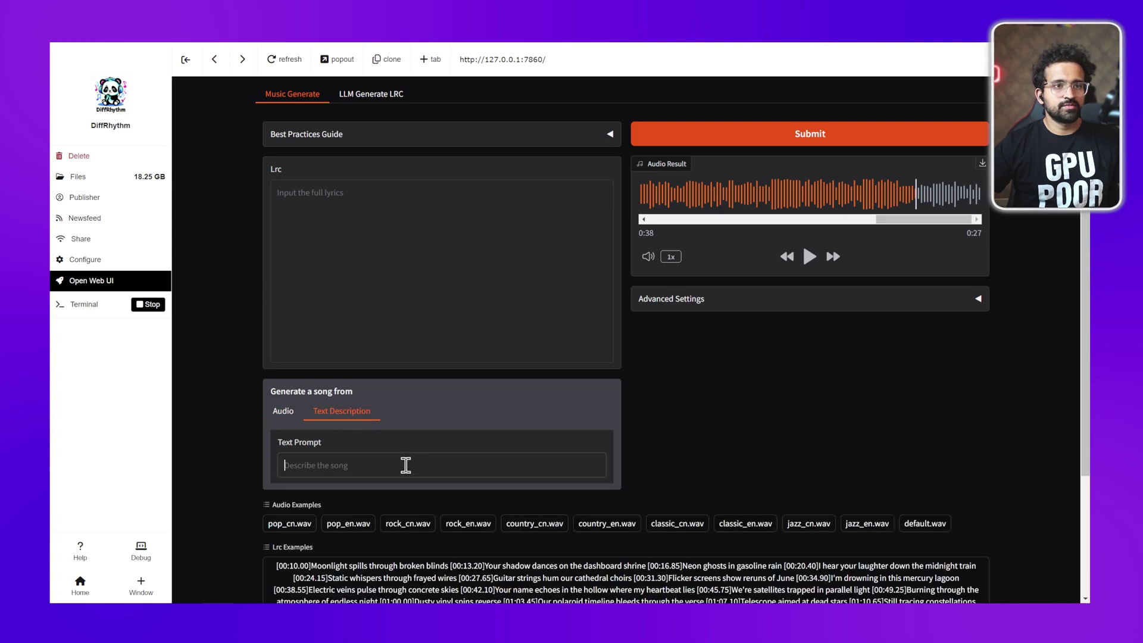
# Generate a 27-second song from 'music for intro of a youtube channel' and play it, pausing around 0:22.
pyautogui.click(412, 463)
pyautogui.write('music pladuring King entr')
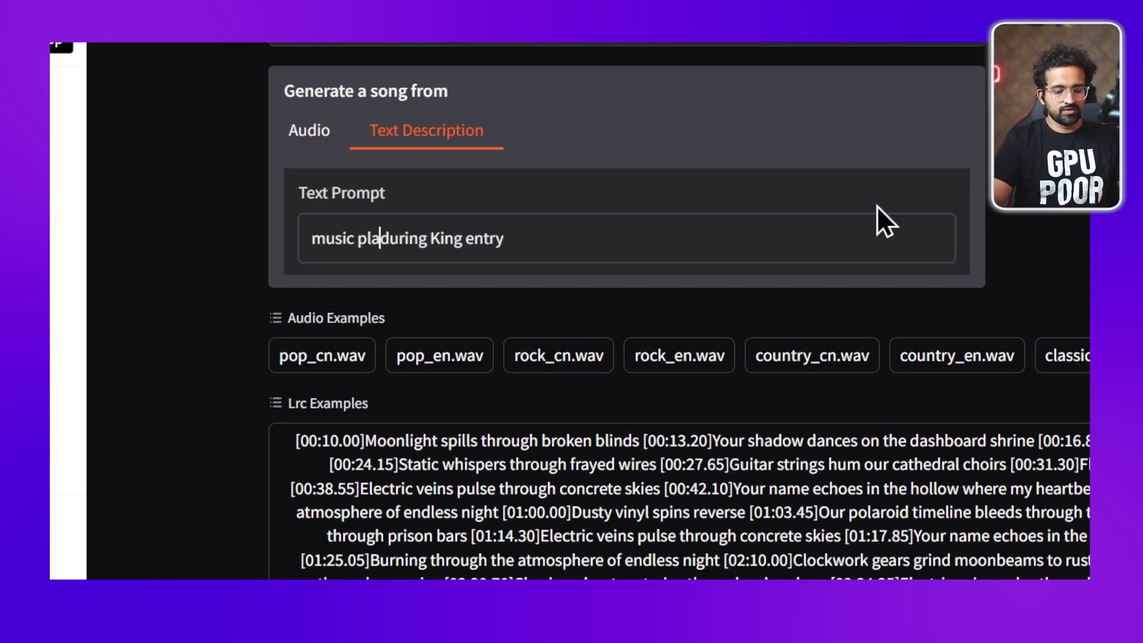
pyautogui.write('yed')
pyautogui.click(490, 239)
pyautogui.write("'s")
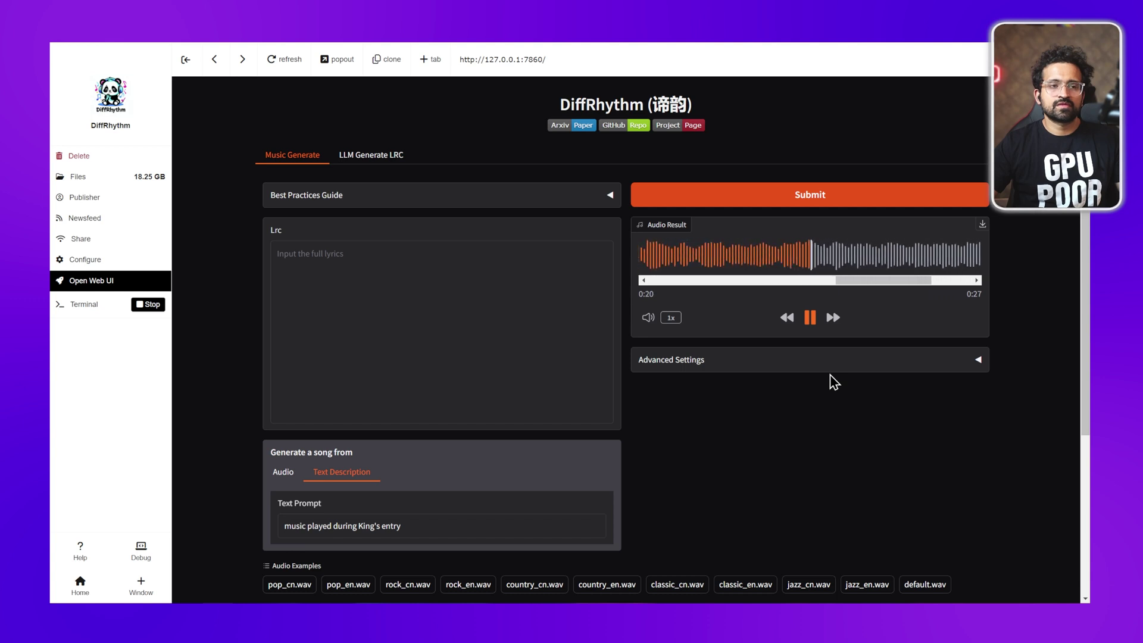
pyautogui.click(810, 317)
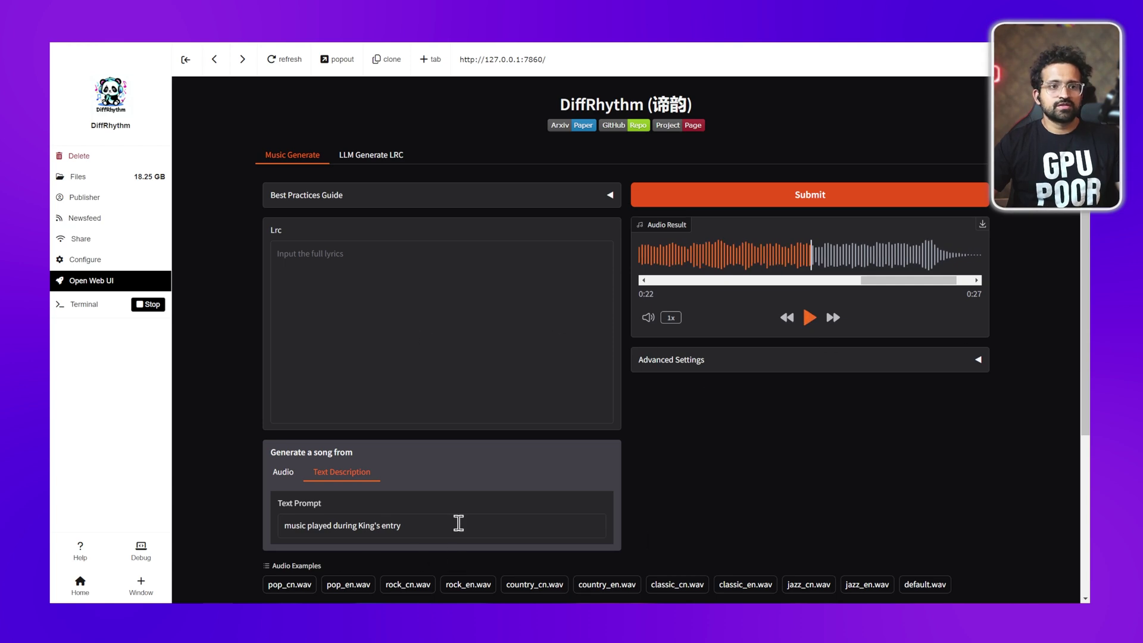
pyautogui.scroll(-5, 452, 558)
pyautogui.scroll(4, 437, 428)
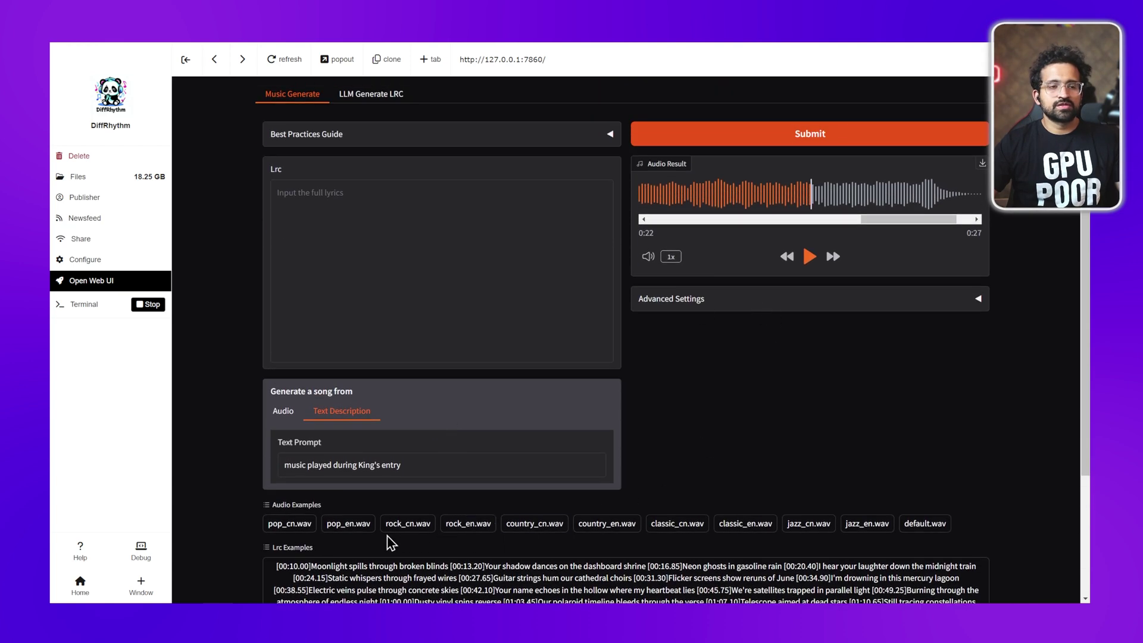
pyautogui.moveTo(446, 473); pyautogui.dragTo(250, 458)
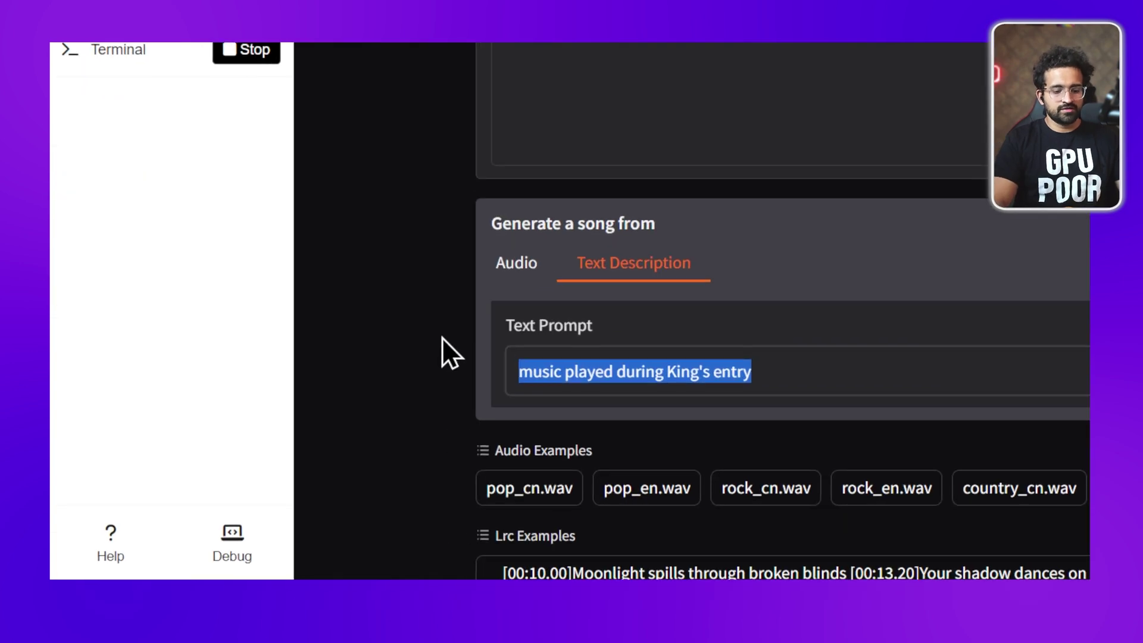
pyautogui.write('m')
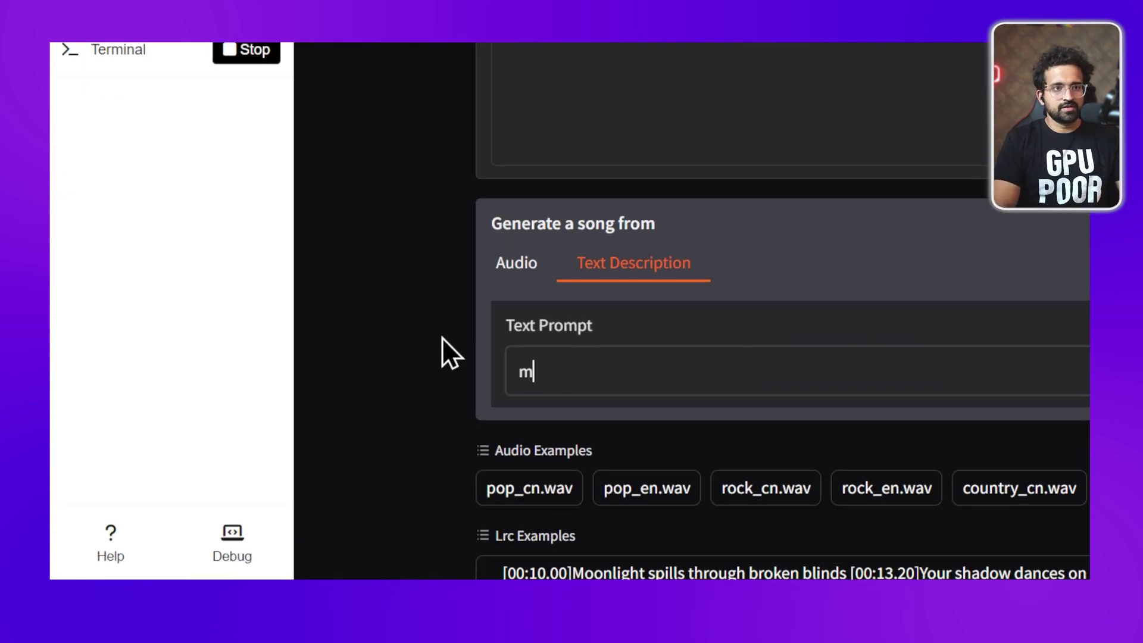
pyautogui.write('usic for intro of a youtube channe')
pyautogui.write('l')
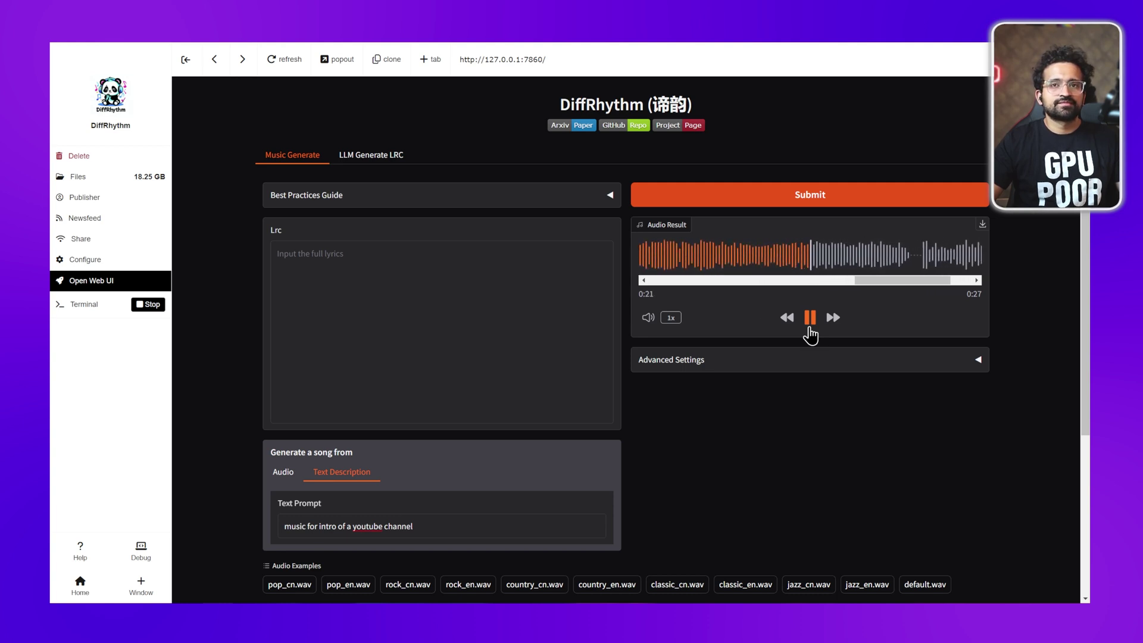
pyautogui.click(810, 318)
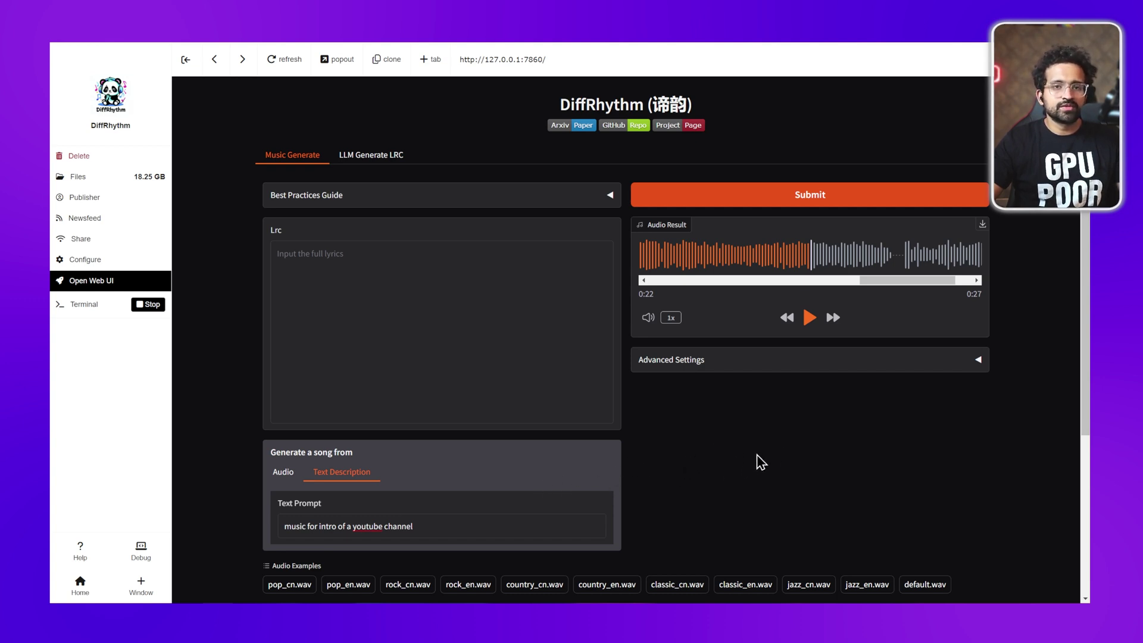
# Show Advanced Settings, use a 10-second audio clip as the song source, and review output formats.
pyautogui.click(757, 359)
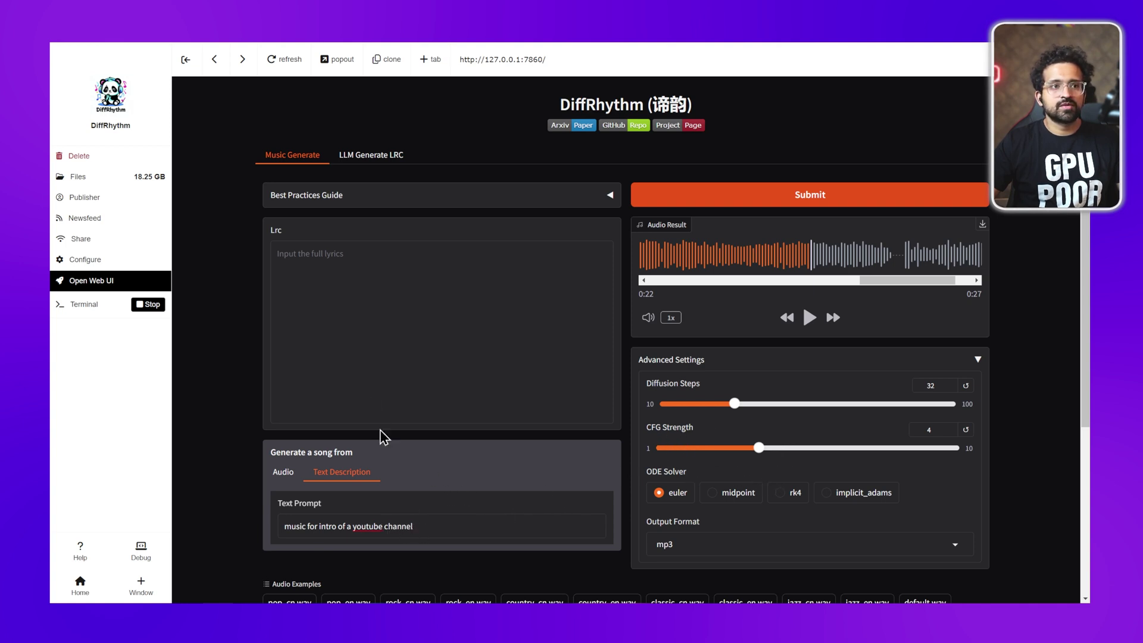
pyautogui.click(284, 474)
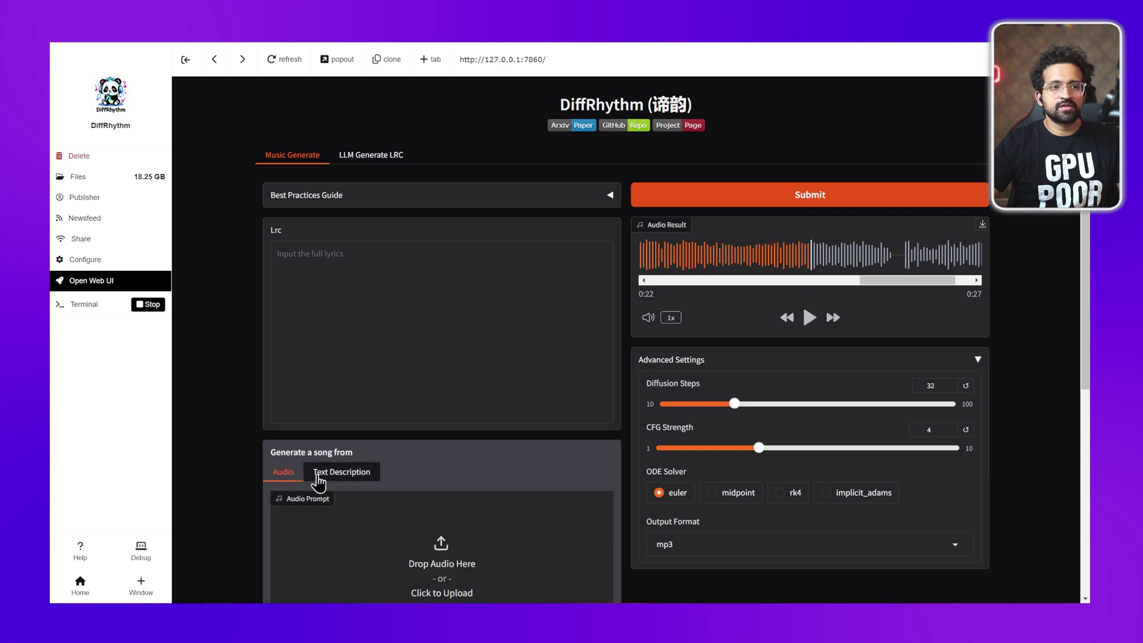
pyautogui.scroll(-3, 417, 527)
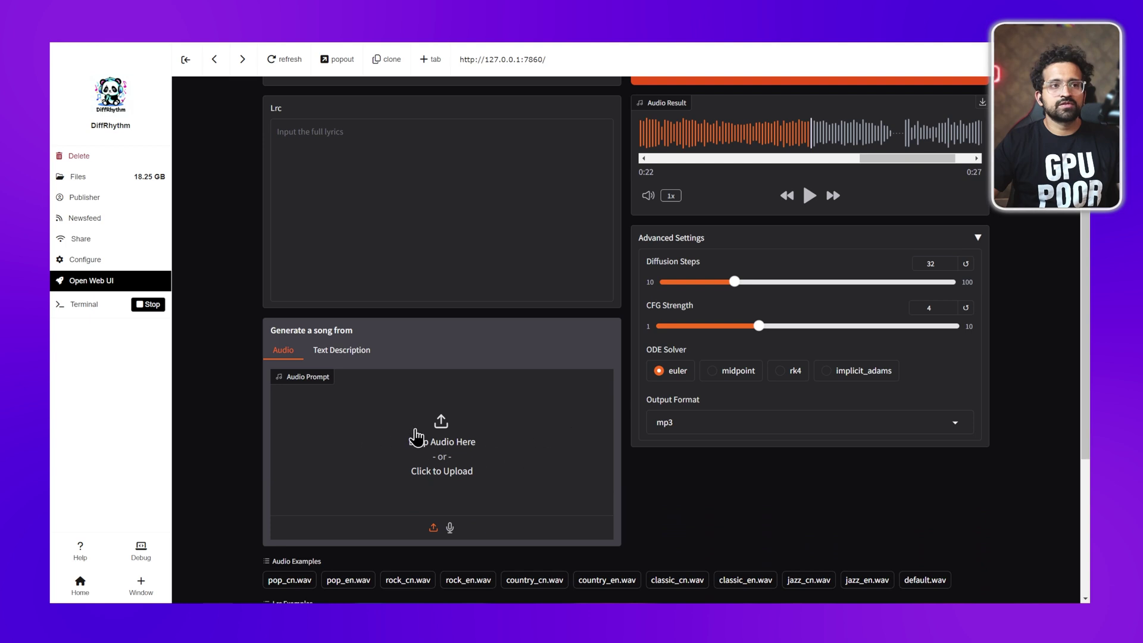
pyautogui.scroll(2, 420, 454)
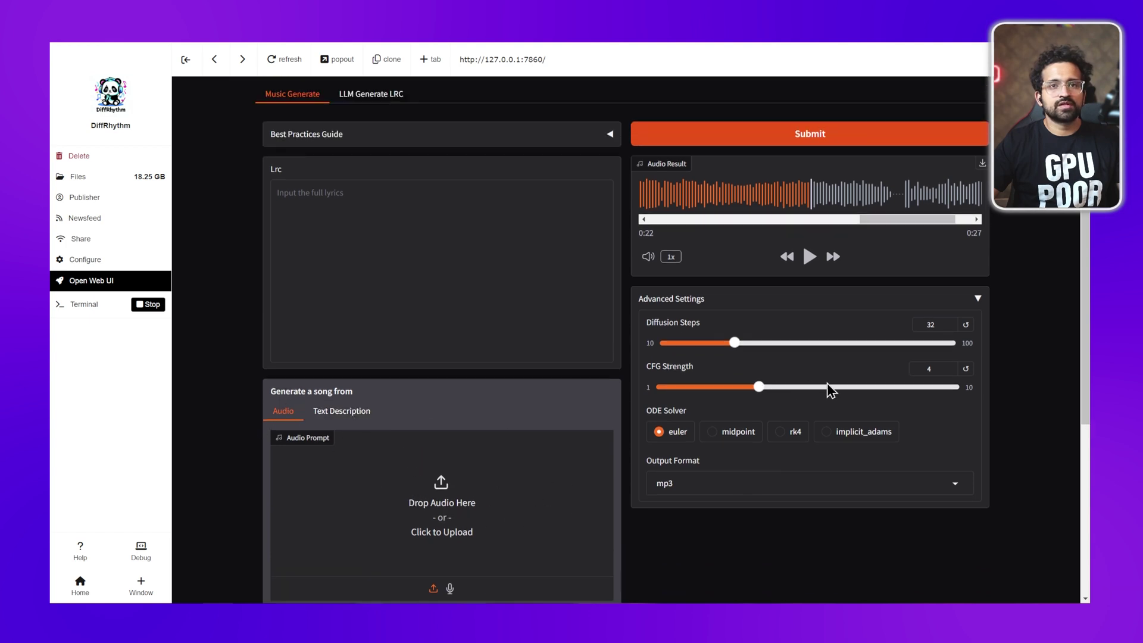
pyautogui.click(812, 482)
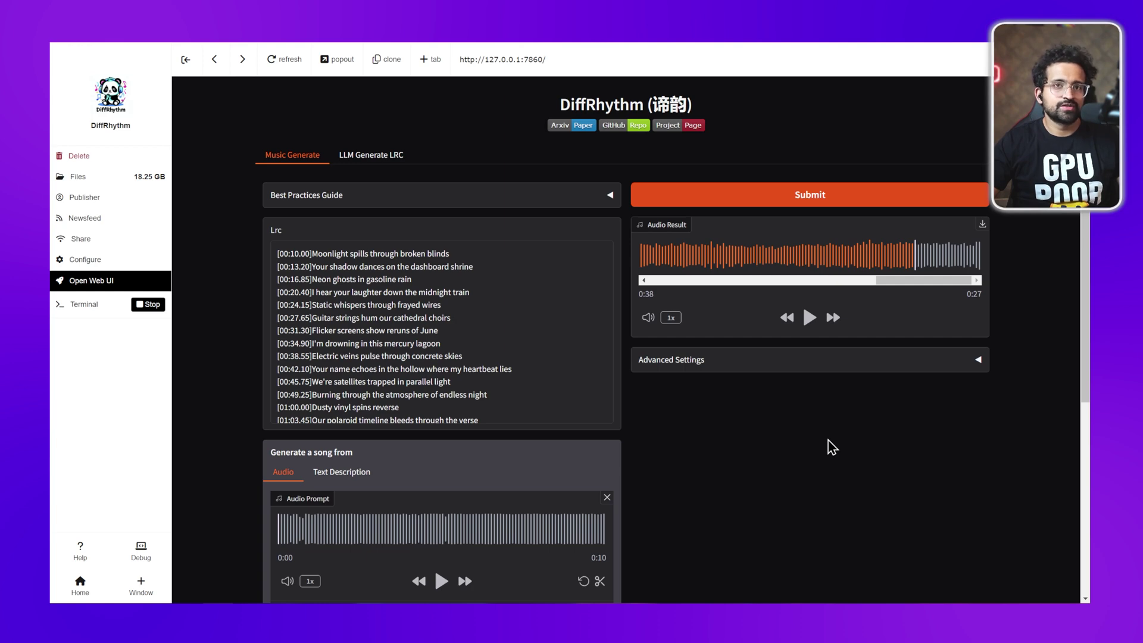
# Stop DiffRhythm and search the verified scripts in Discover for 'yue'.
pyautogui.click(151, 307)
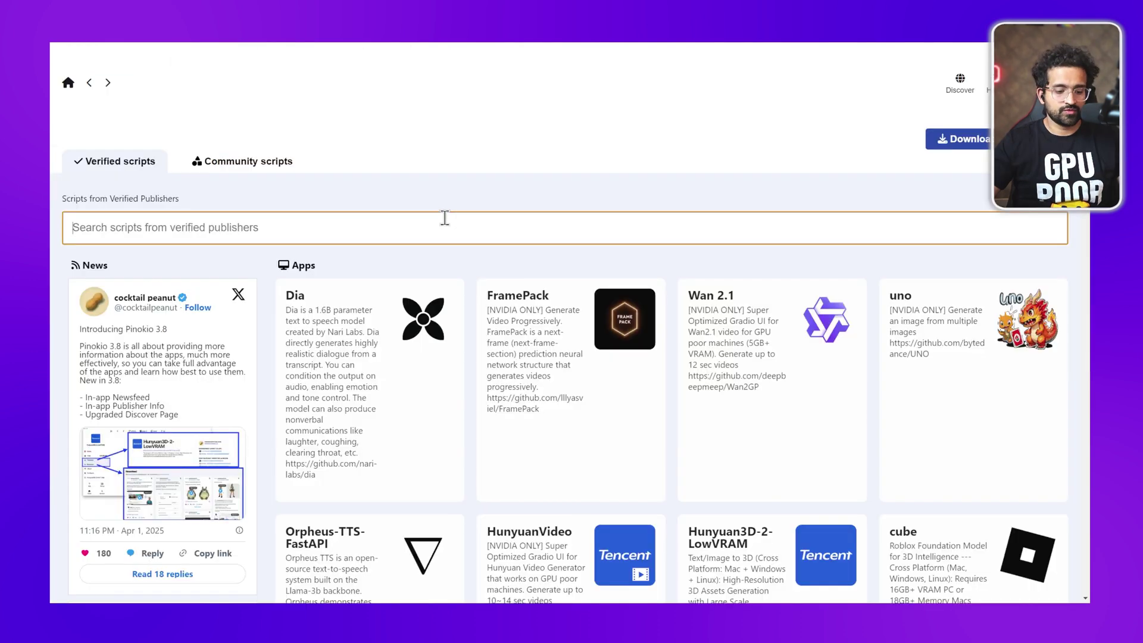
pyautogui.click(67, 83)
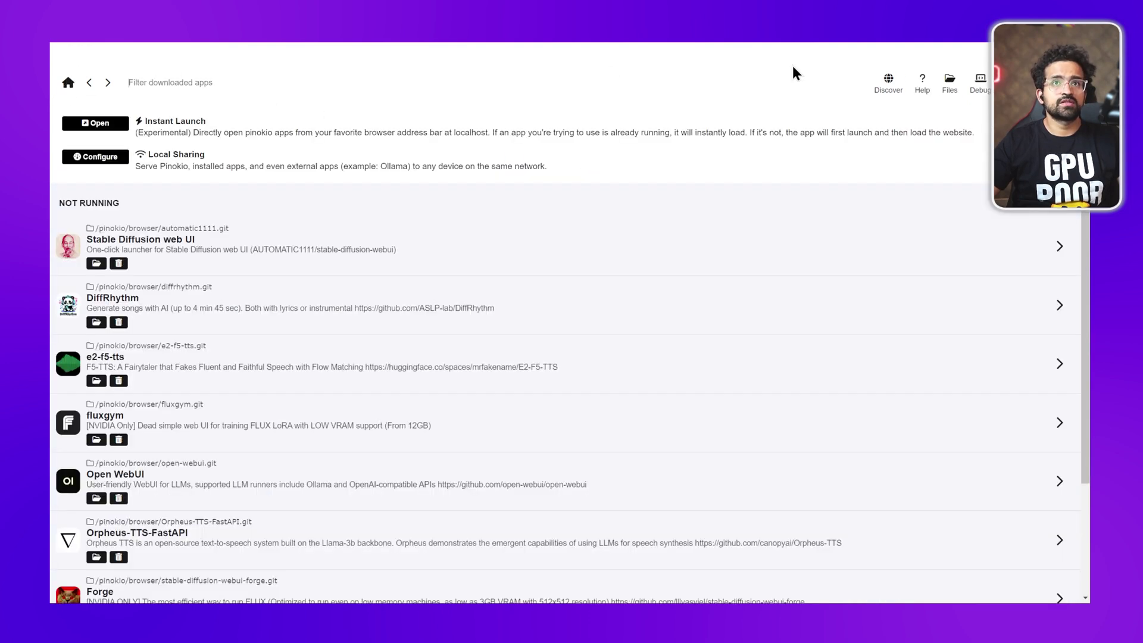
pyautogui.click(888, 83)
pyautogui.click(353, 225)
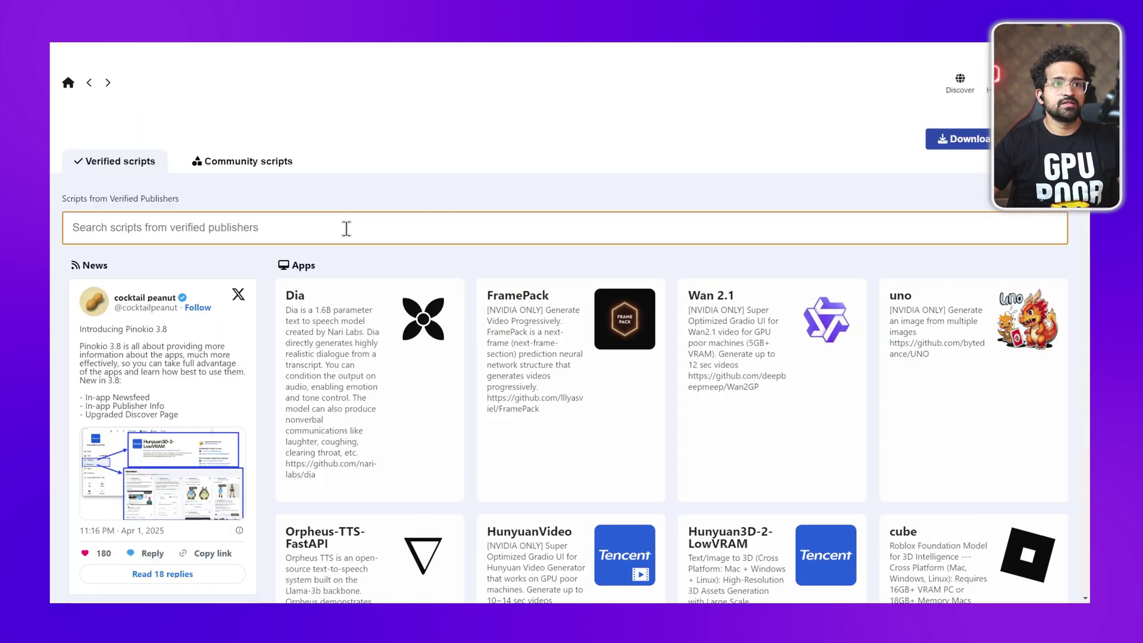
pyautogui.write('yue')
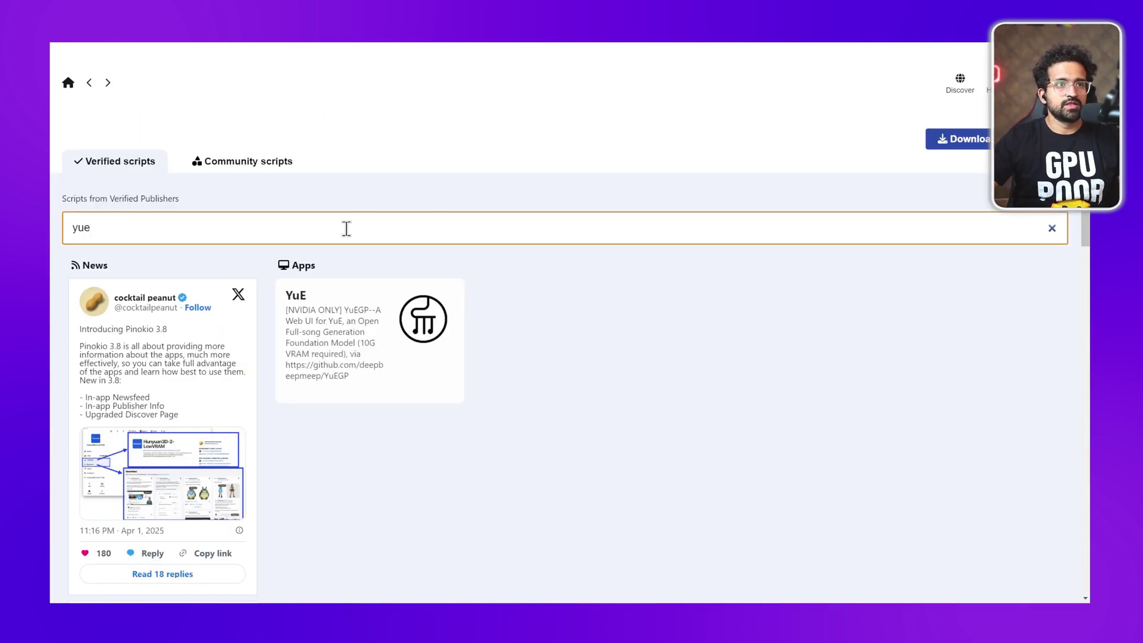
# Check the YuE card's 10G VRAM requirement, then go back to the installed apps list.
pyautogui.click(357, 337)
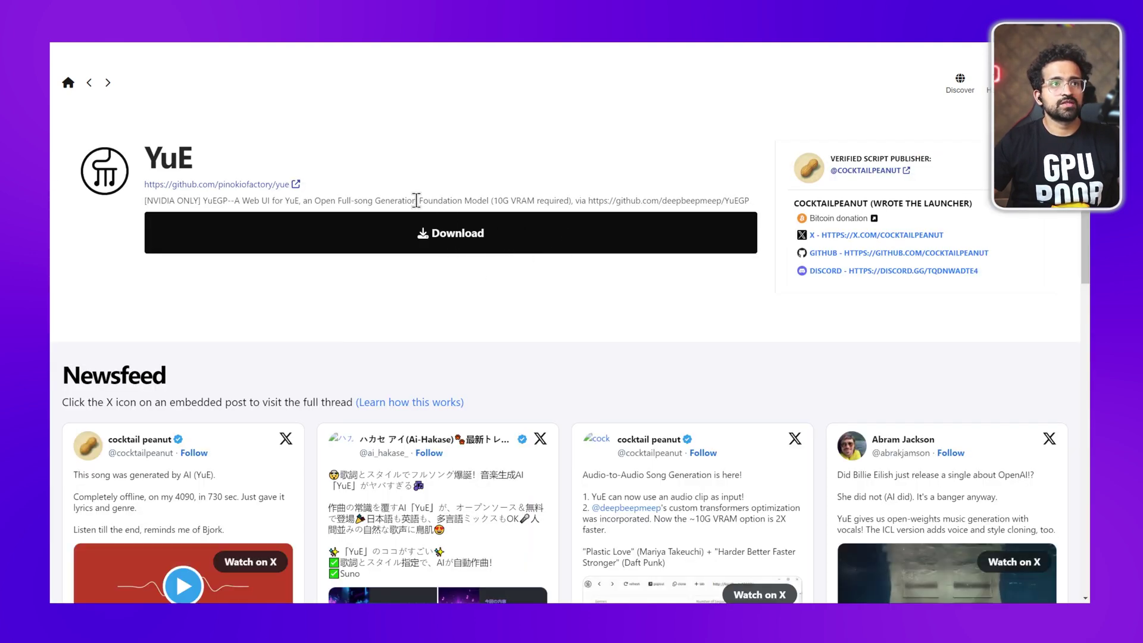
pyautogui.moveTo(414, 200); pyautogui.dragTo(579, 200)
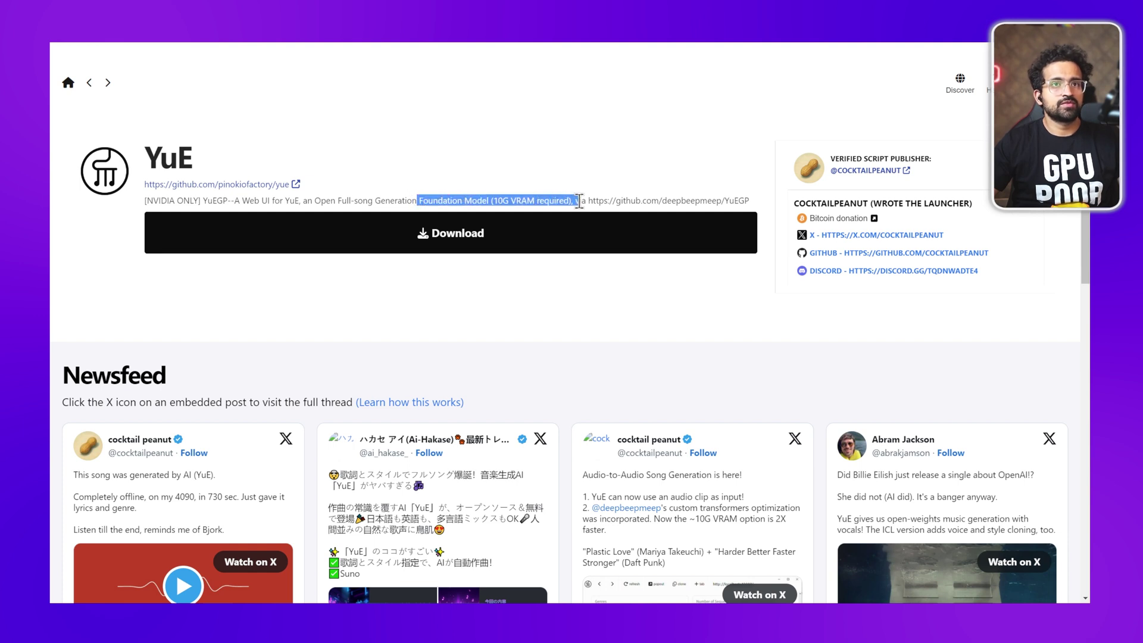
pyautogui.click(491, 198)
pyautogui.click(68, 83)
pyautogui.scroll(-3, 456, 428)
pyautogui.scroll(-1, 456, 429)
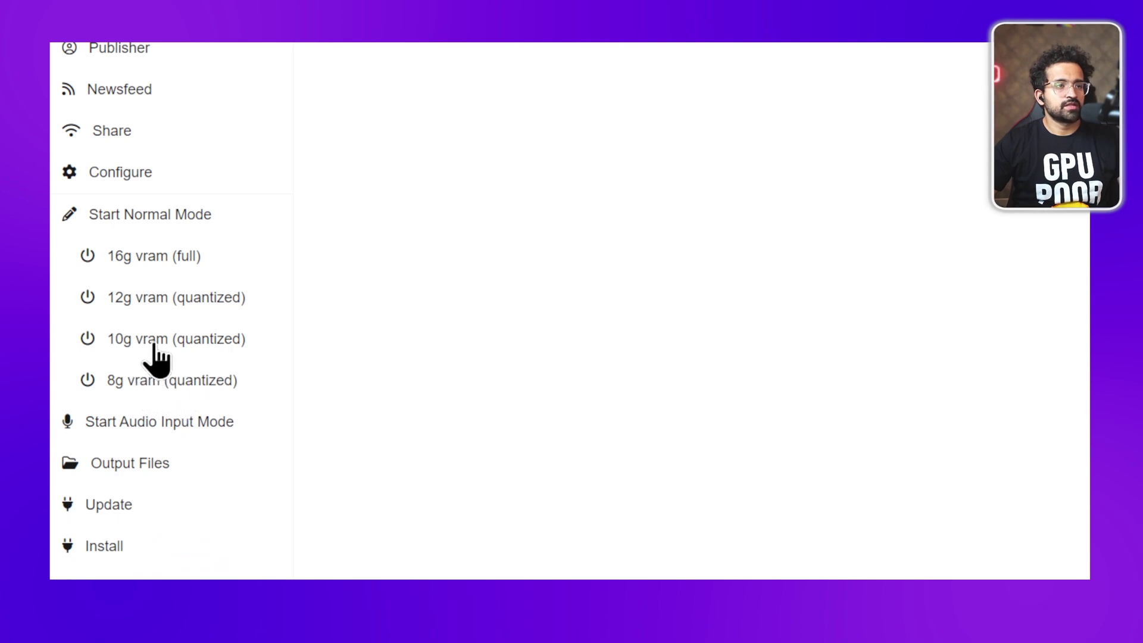
pyautogui.scroll(1, 159, 349)
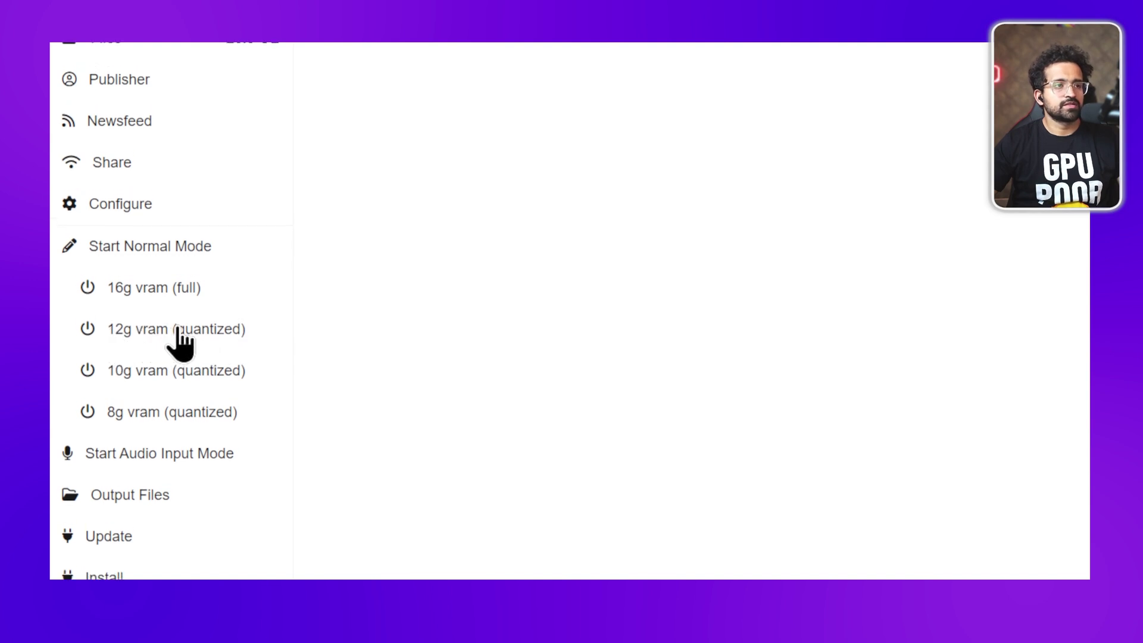
# Start YuE in Normal Mode with '12g vram (quantized)'.
pyautogui.click(183, 336)
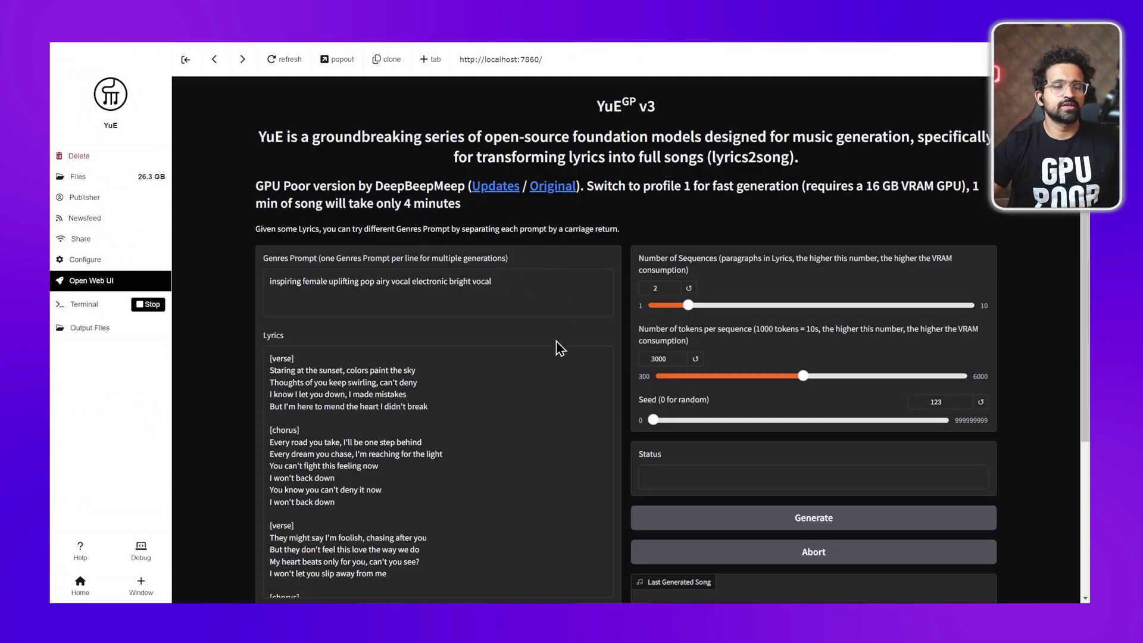
pyautogui.scroll(-5, 526, 355)
pyautogui.scroll(5, 526, 356)
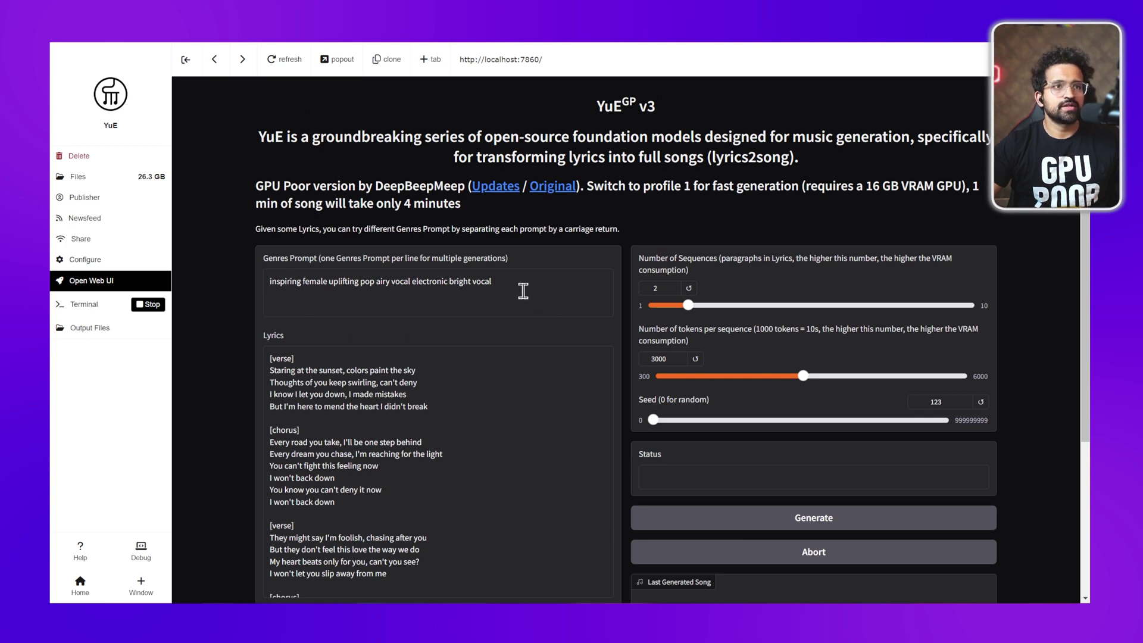
pyautogui.moveTo(519, 284); pyautogui.dragTo(243, 288)
pyautogui.scroll(-1, 239, 295)
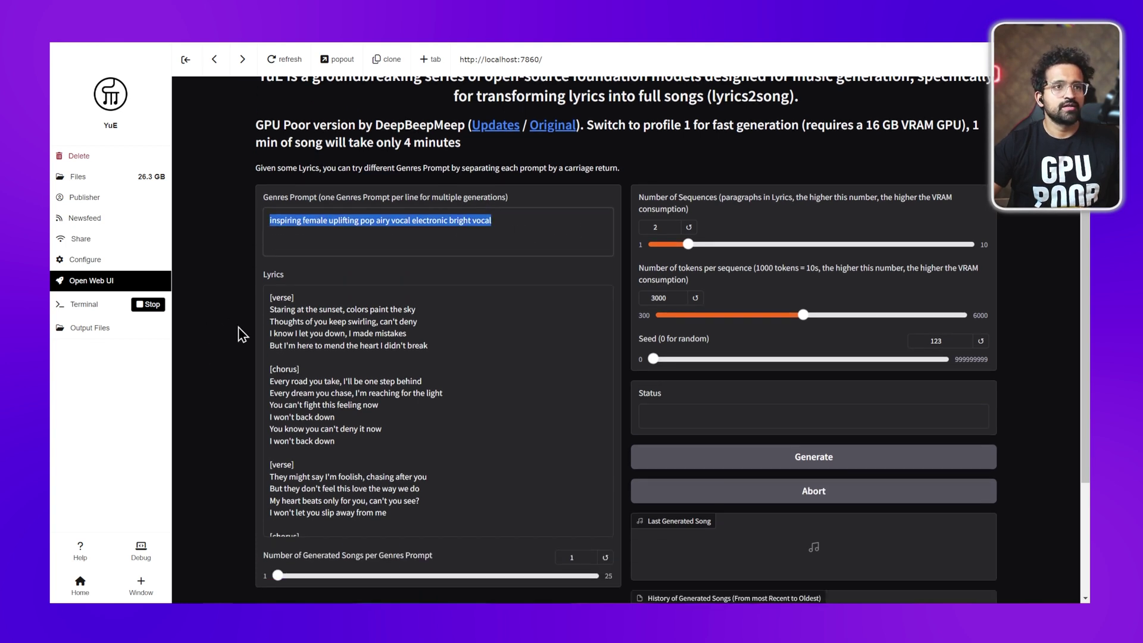
pyautogui.click(324, 309)
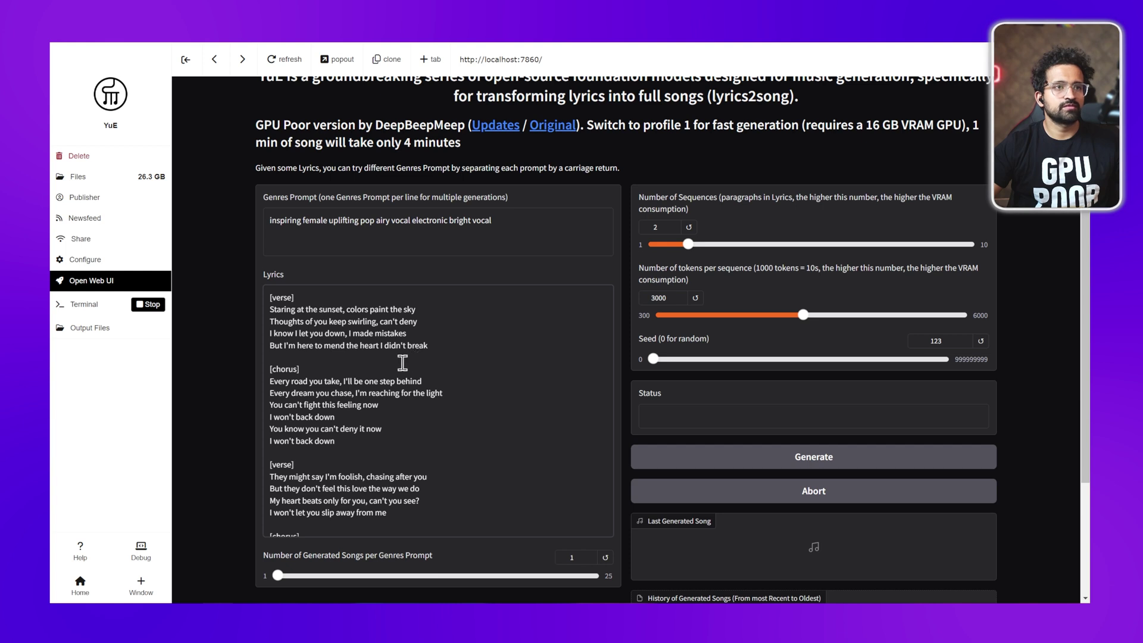
pyautogui.doubleClick(284, 368)
pyautogui.scroll(-1, 304, 392)
pyautogui.scroll(-3, 314, 411)
pyautogui.scroll(-2, 315, 411)
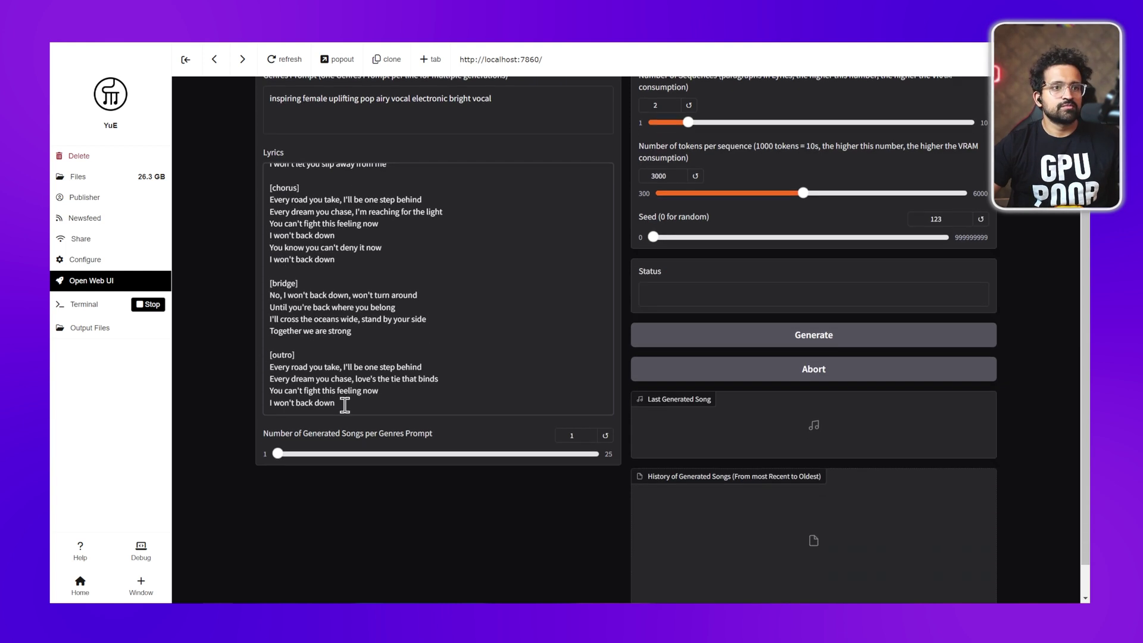
pyautogui.scroll(3, 316, 410)
pyautogui.scroll(3, 341, 410)
pyautogui.scroll(3, 341, 410)
pyautogui.scroll(-2, 308, 420)
pyautogui.scroll(-2, 308, 420)
pyautogui.scroll(-1, 311, 419)
pyautogui.scroll(-2, 311, 419)
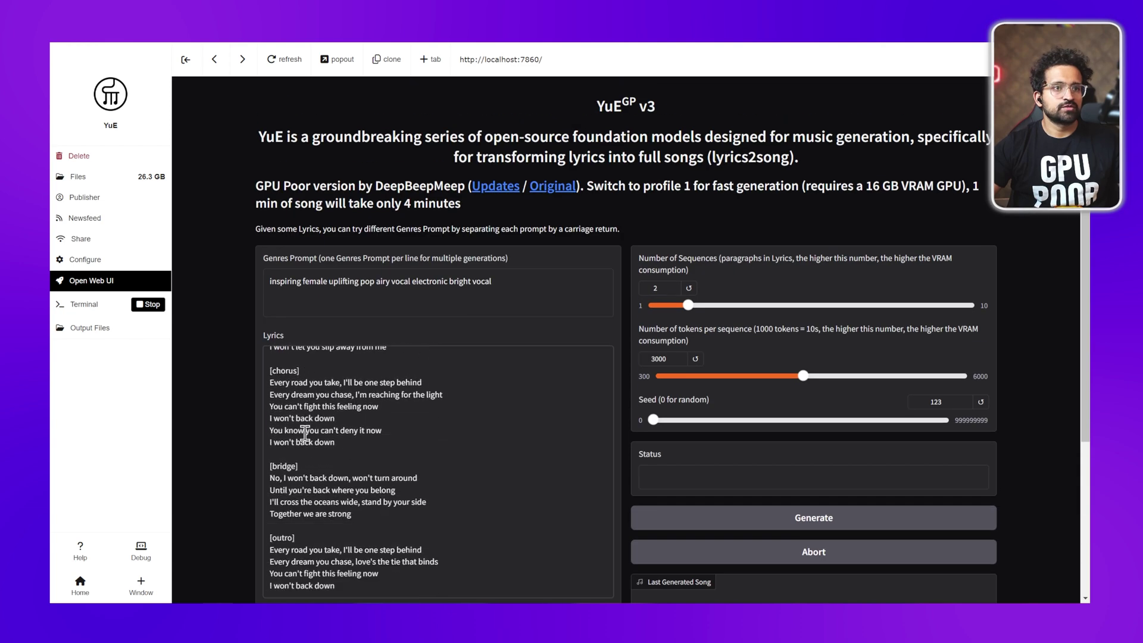
pyautogui.scroll(-2, 309, 429)
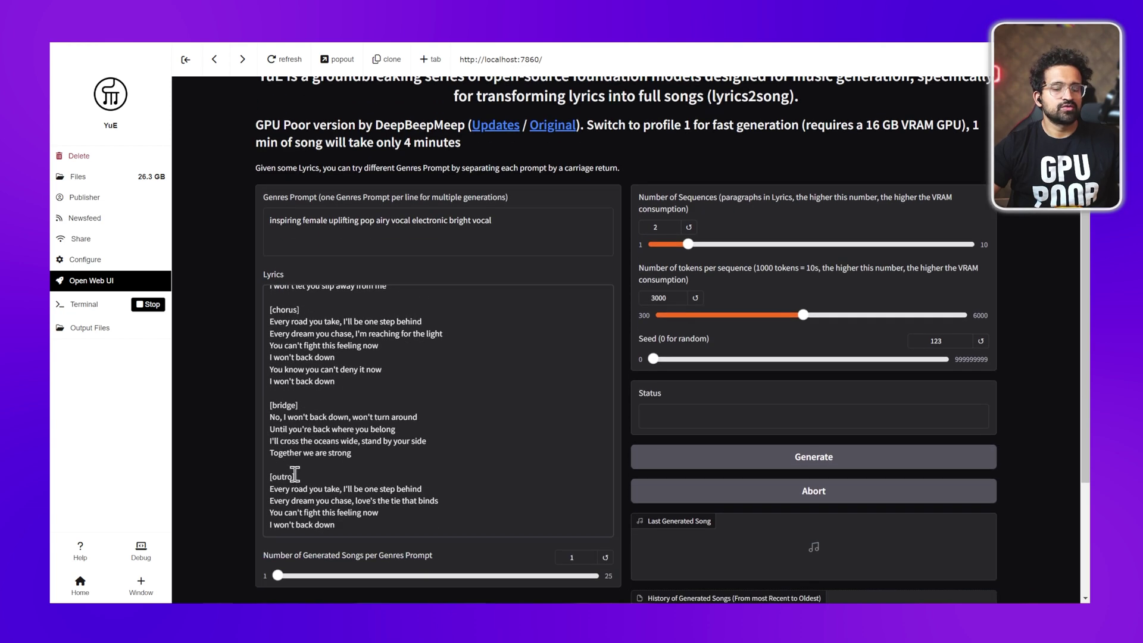
pyautogui.scroll(6, 295, 473)
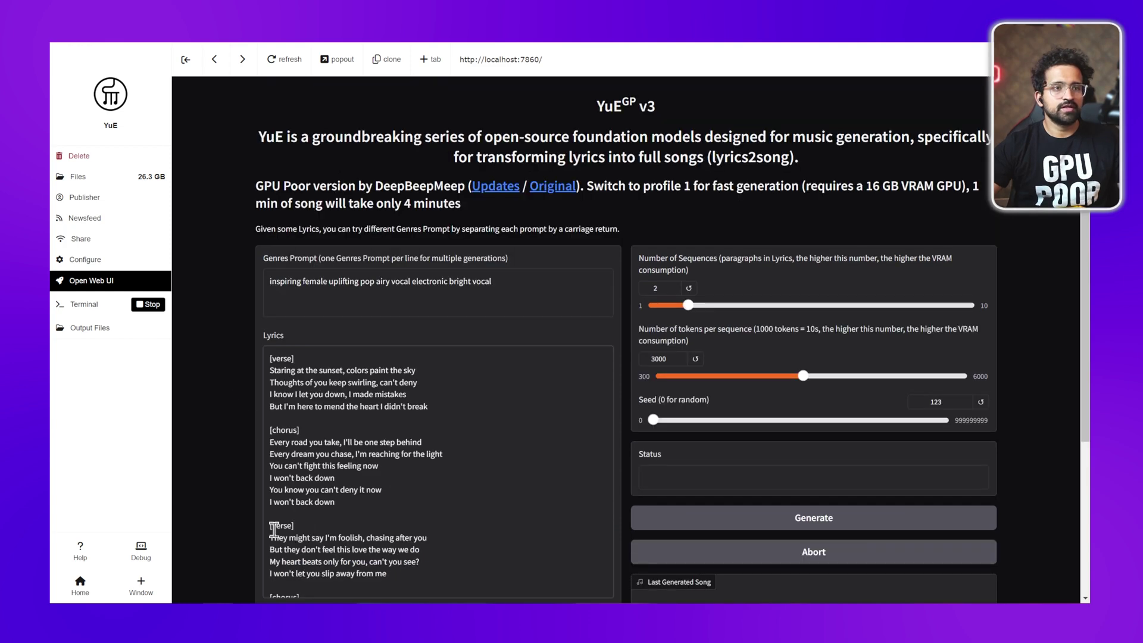
# Delete the second verse, bridge and outro, leaving two sequences: first verse and chorus.
pyautogui.moveTo(271, 513)
pyautogui.mouseDown()
pyautogui.moveTo(279, 527)
pyautogui.moveTo(397, 368)
pyautogui.mouseUp()
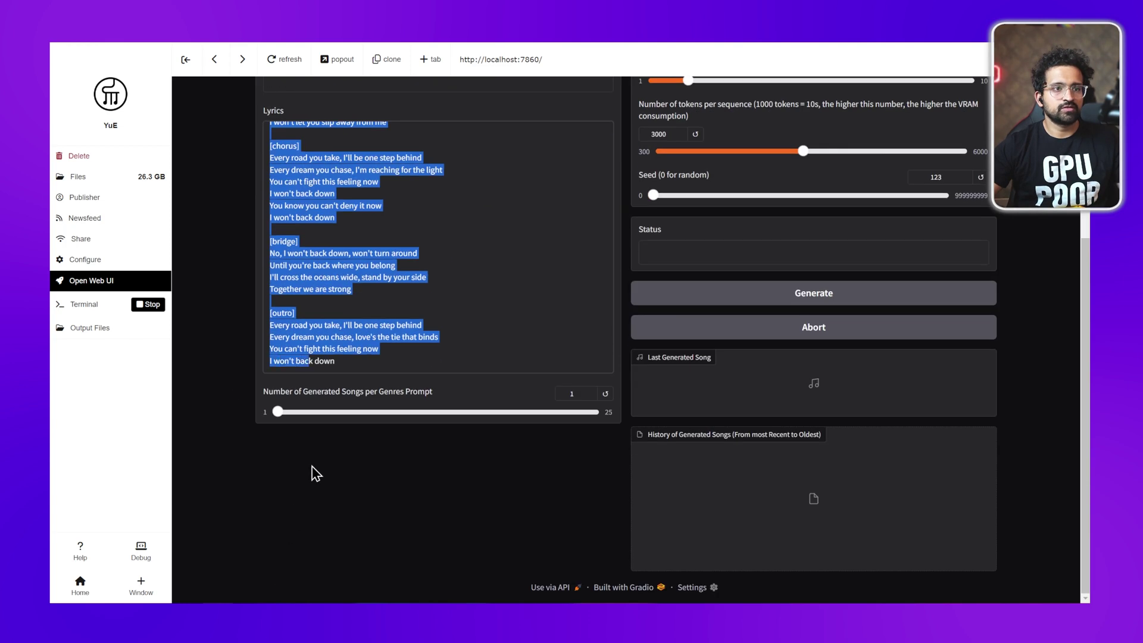
pyautogui.press('BackSpace')
pyautogui.scroll(3, 397, 366)
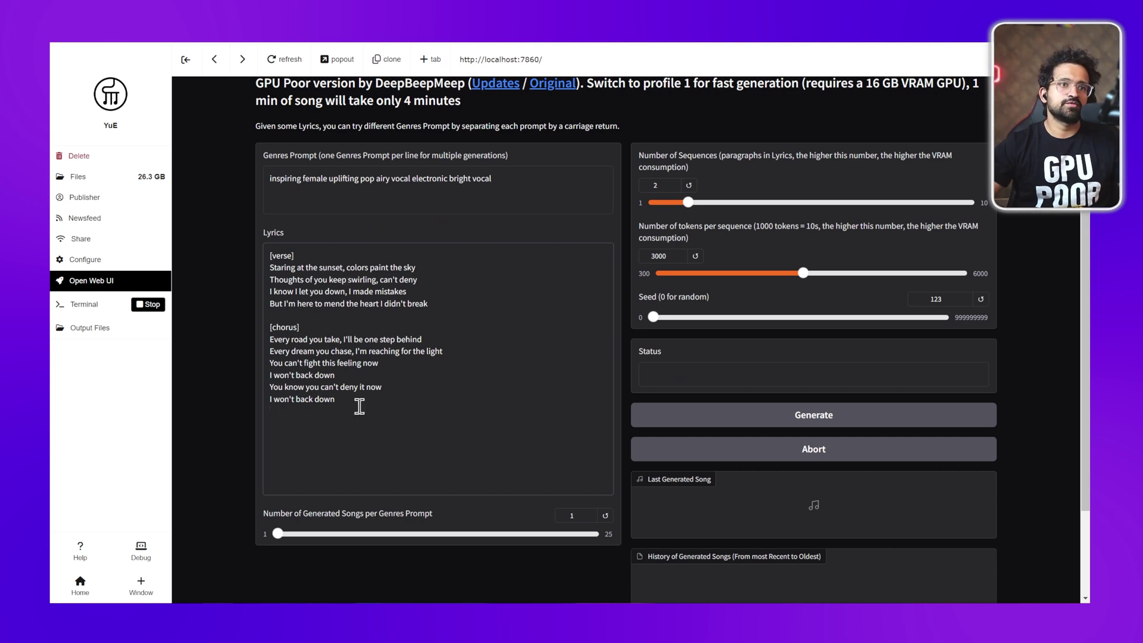
pyautogui.scroll(1, 498, 335)
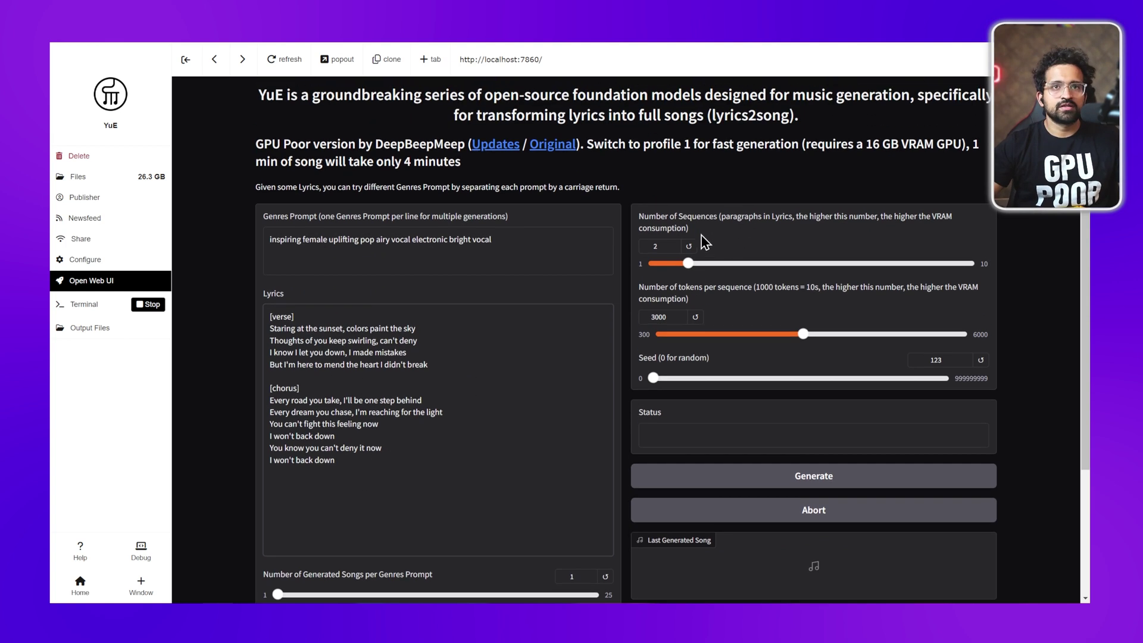
pyautogui.moveTo(721, 228); pyautogui.dragTo(949, 227)
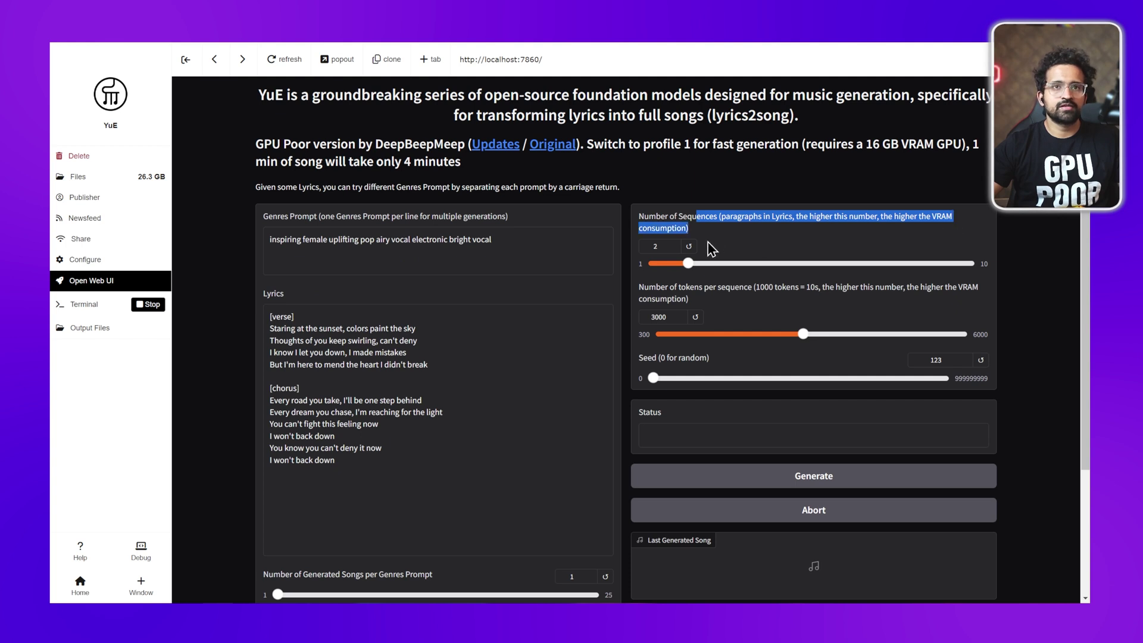
pyautogui.doubleClick(282, 317)
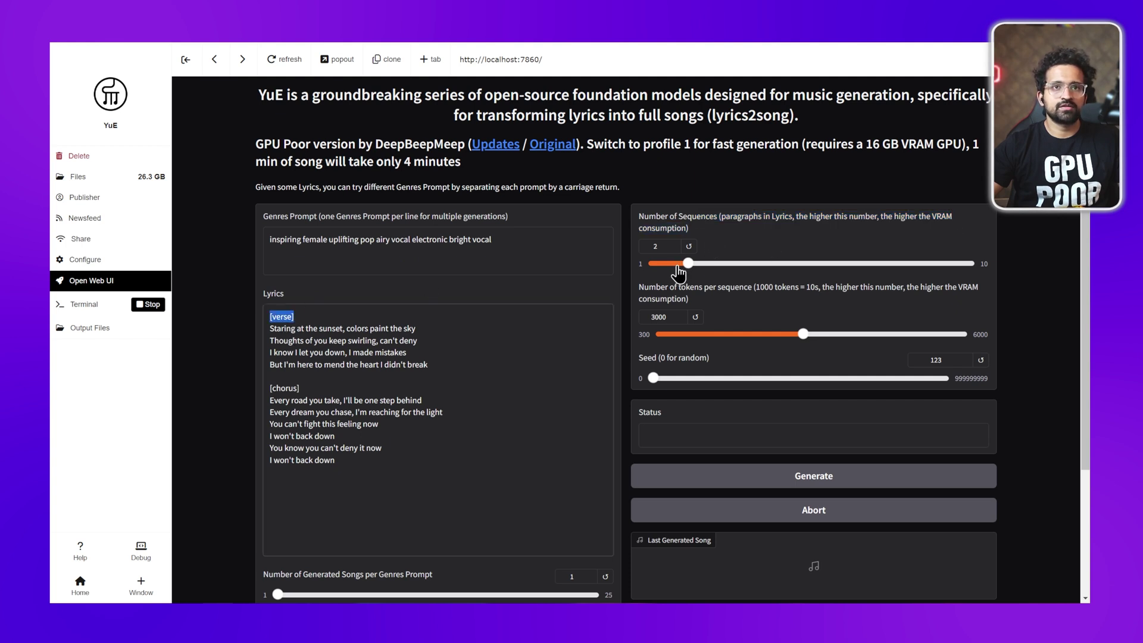
pyautogui.click(332, 470)
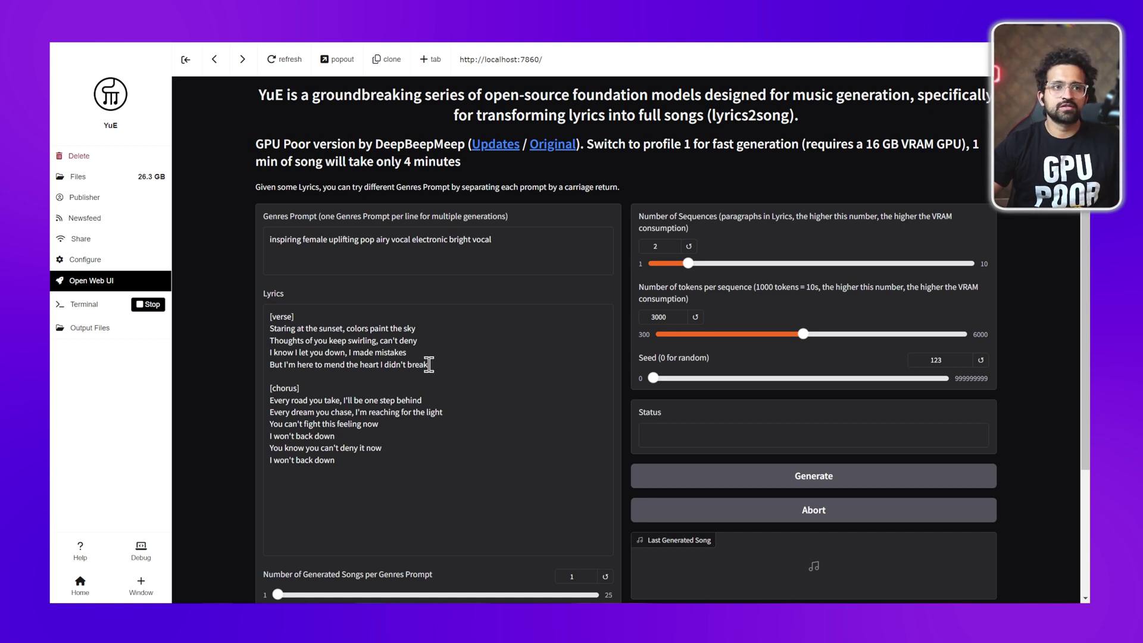
pyautogui.moveTo(431, 364); pyautogui.dragTo(270, 328)
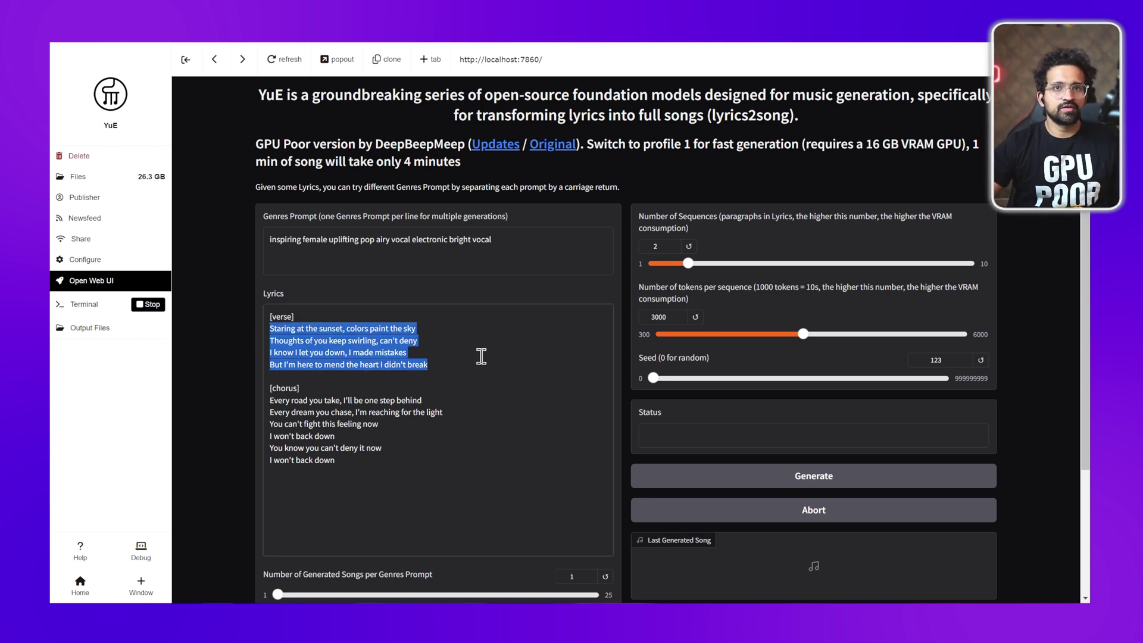
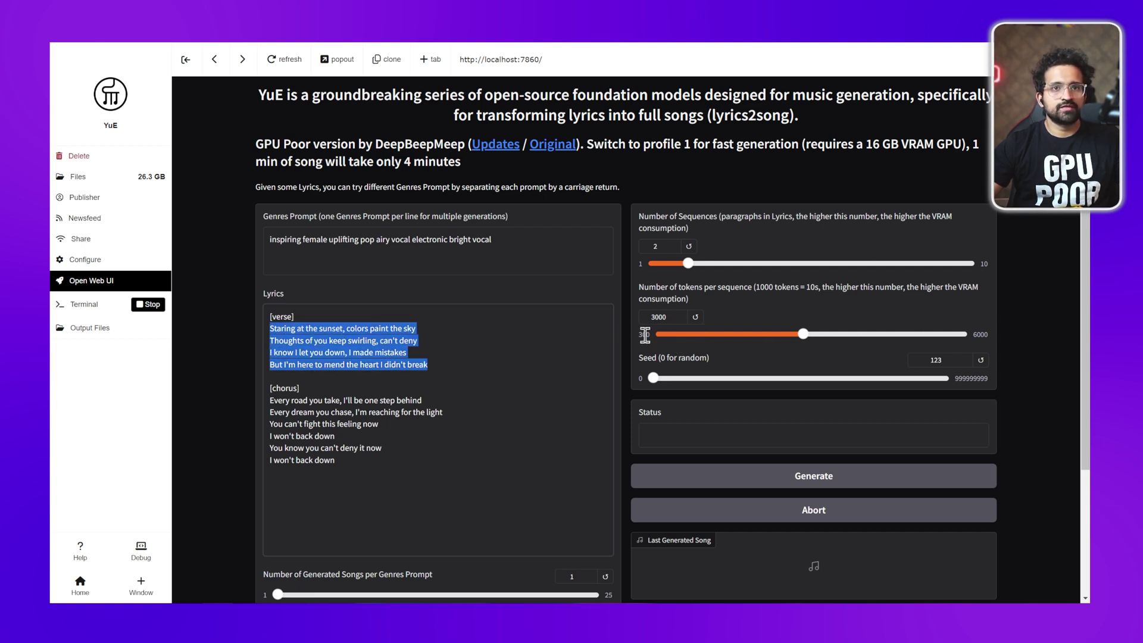
# Drag the YuE seed slider fully left so the seed value is 0.
pyautogui.click(450, 360)
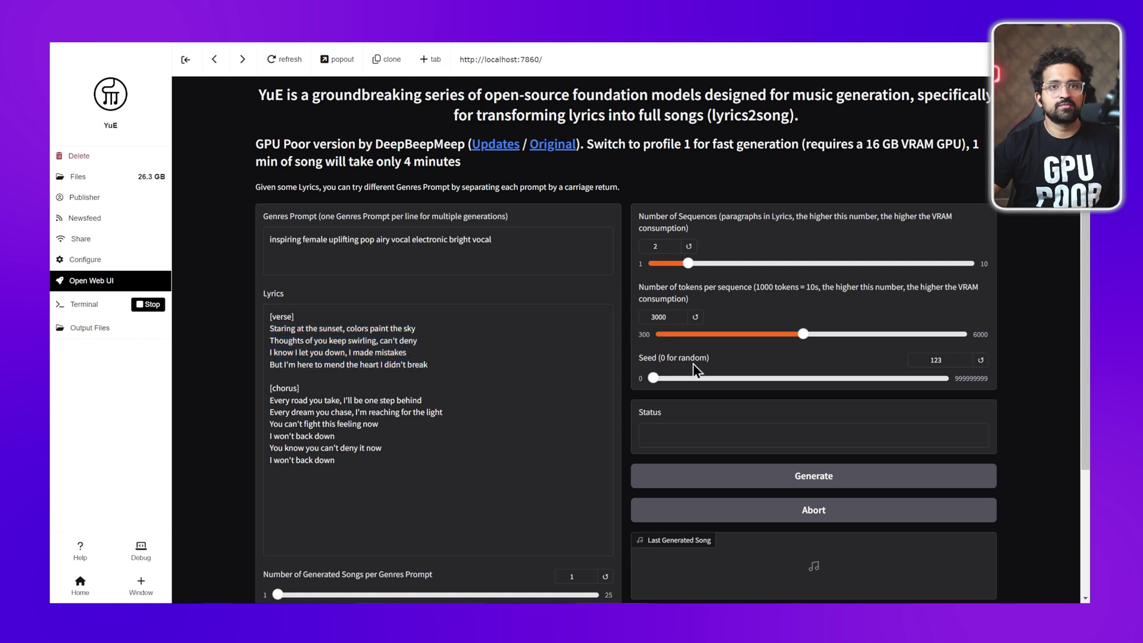
pyautogui.click(944, 360)
pyautogui.hotkey('shift', 'Tab')
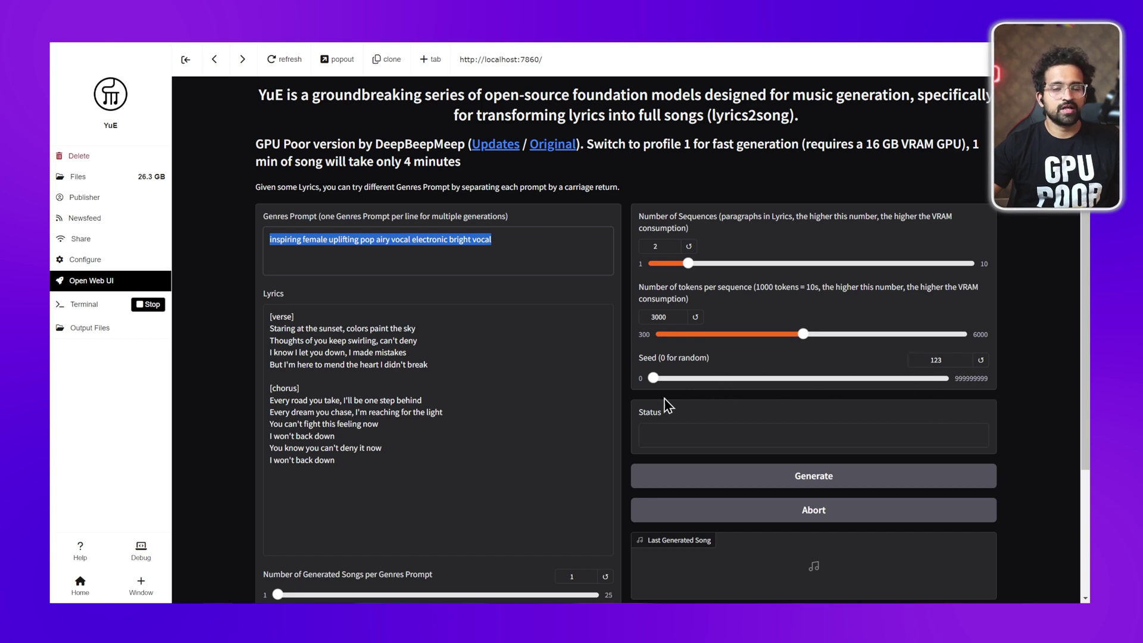
pyautogui.moveTo(653, 383); pyautogui.dragTo(634, 382)
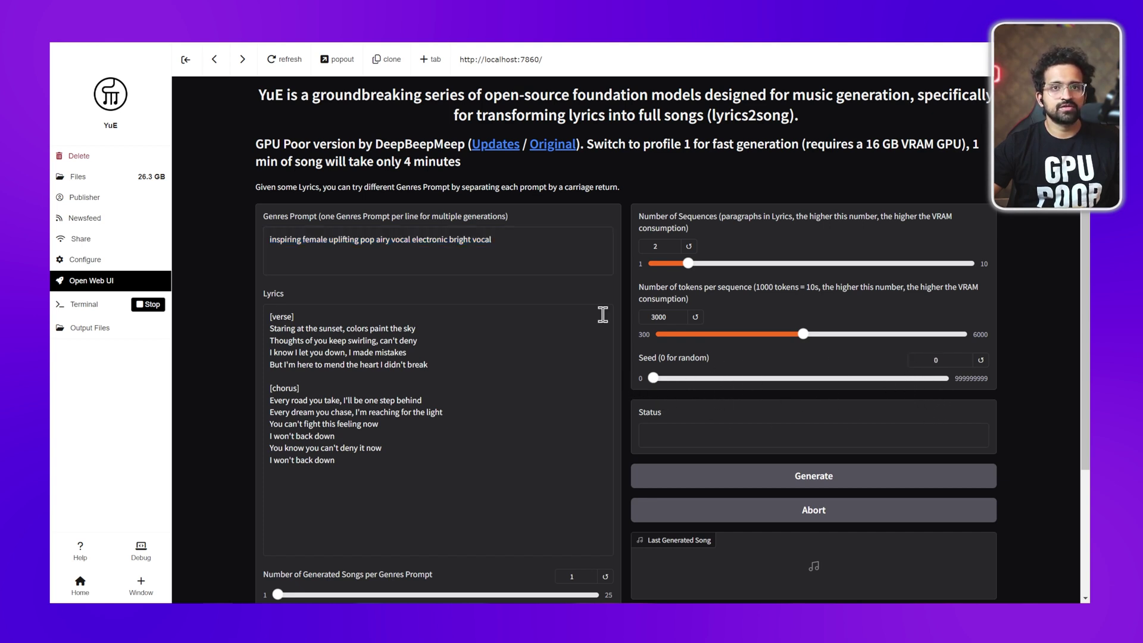
pyautogui.scroll(1, 603, 300)
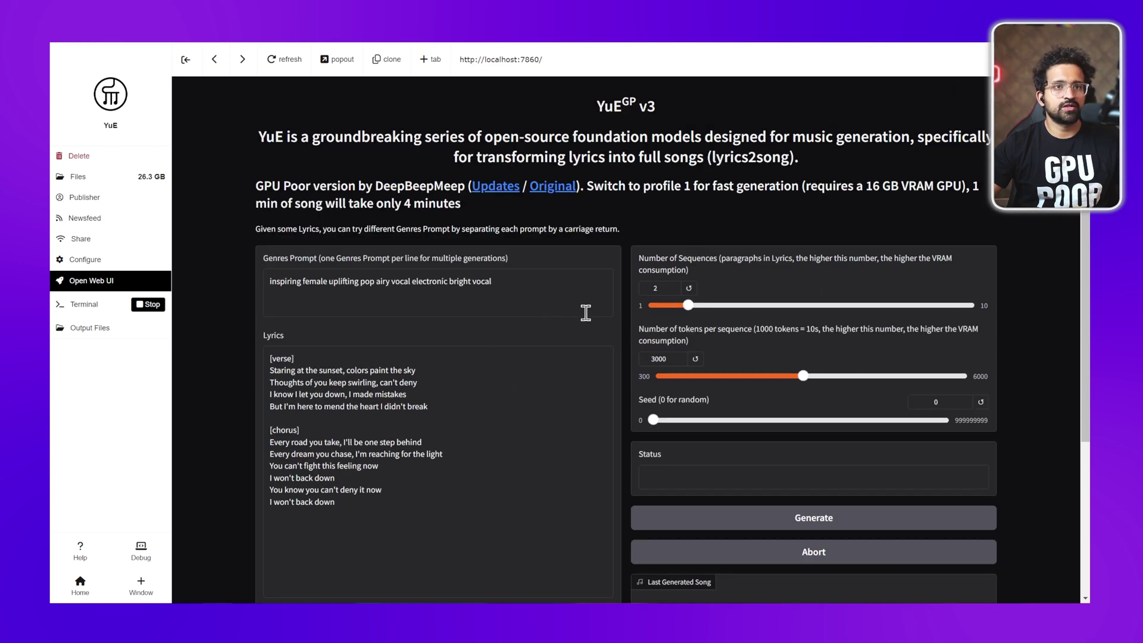
pyautogui.scroll(-1, 554, 362)
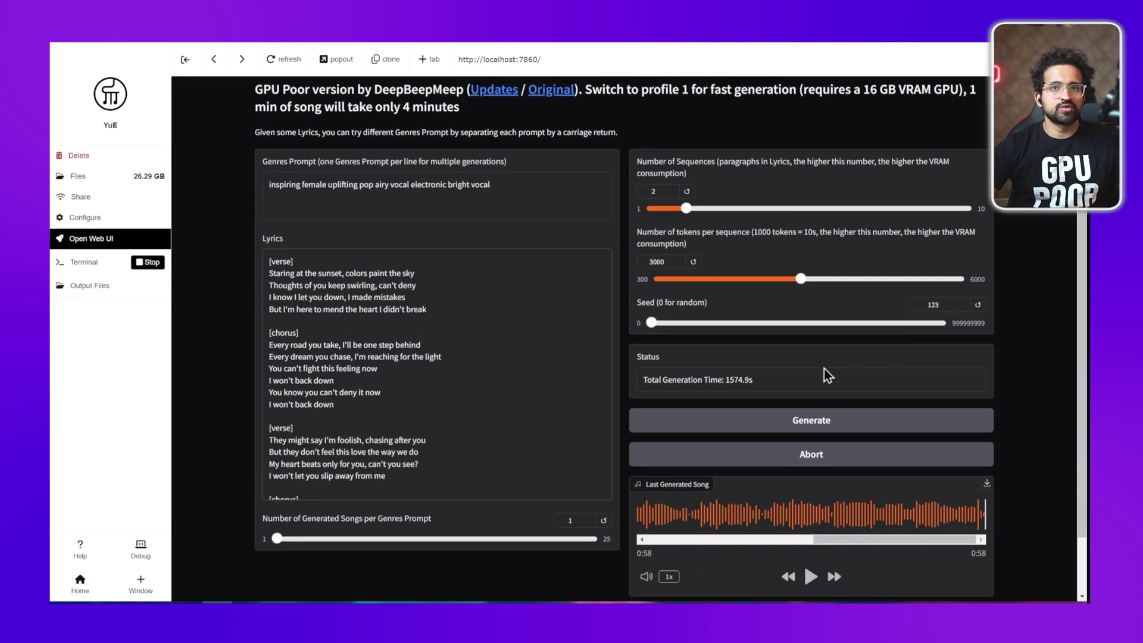
# Check the 1574.9 s total generation time and play the 58-second song.
pyautogui.moveTo(779, 393); pyautogui.dragTo(704, 397)
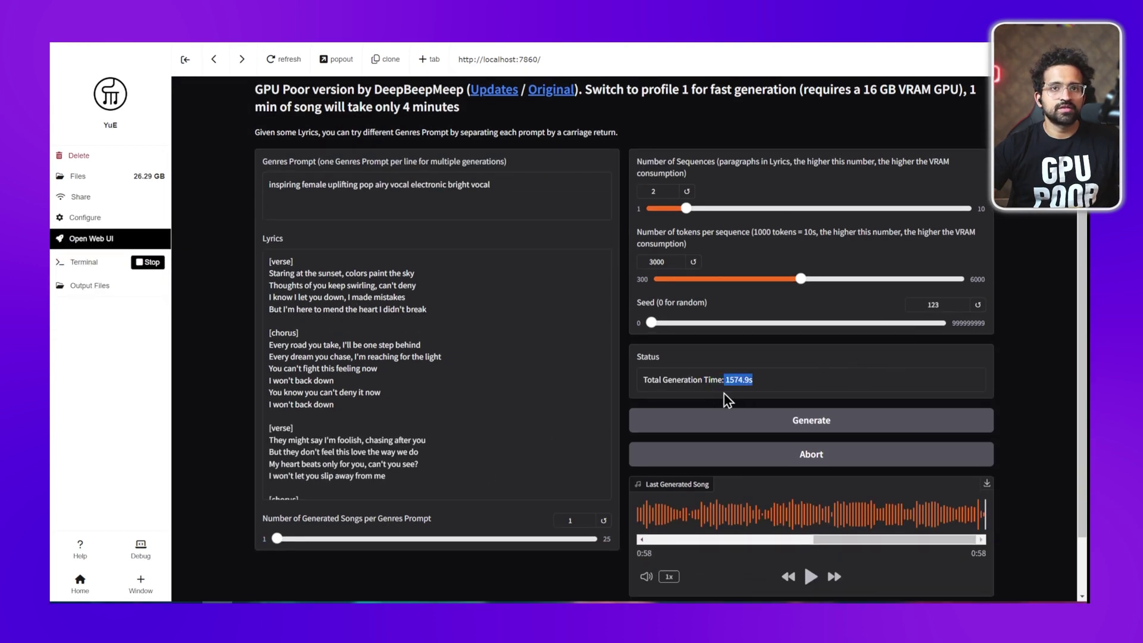
pyautogui.click(812, 576)
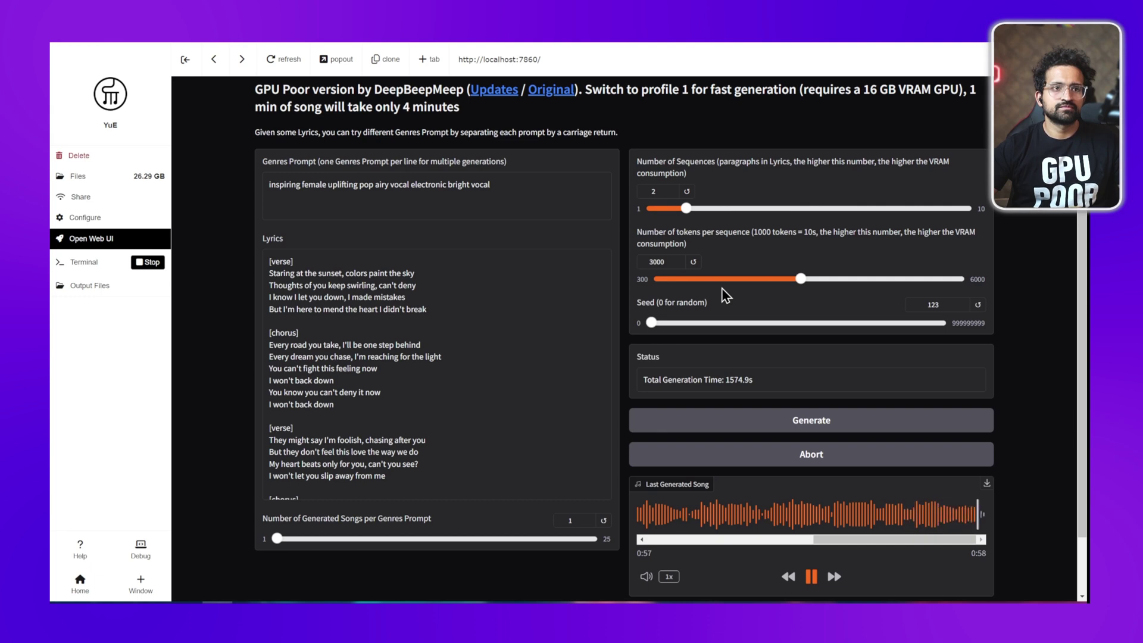
pyautogui.scroll(2, 725, 294)
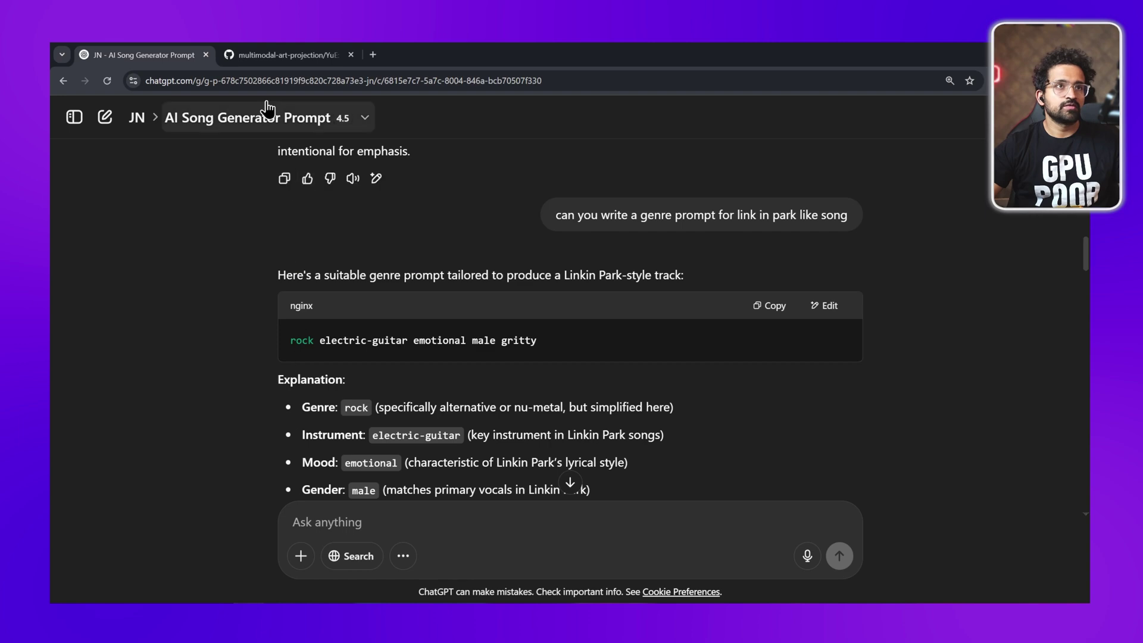
# Check the README prompt guide, then review ChatGPT's Linkin Park-style genre prompt and lyrics.
pyautogui.click(286, 55)
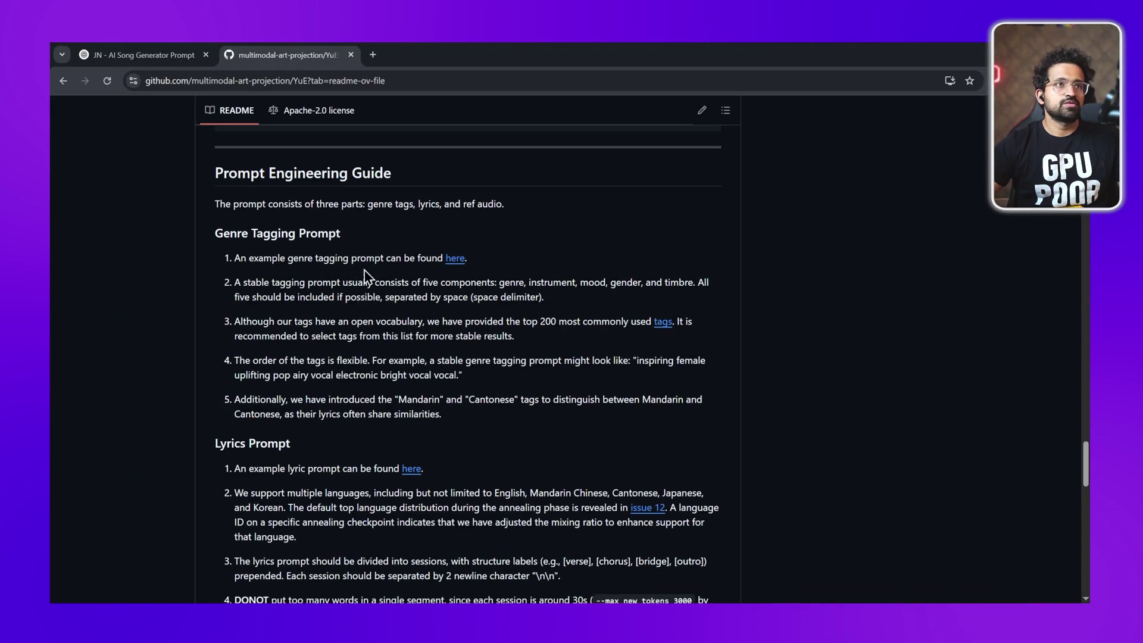
pyautogui.hotkey('ctrl', 'Tab')
pyautogui.scroll(4, 242, 272)
pyautogui.scroll(4, 243, 272)
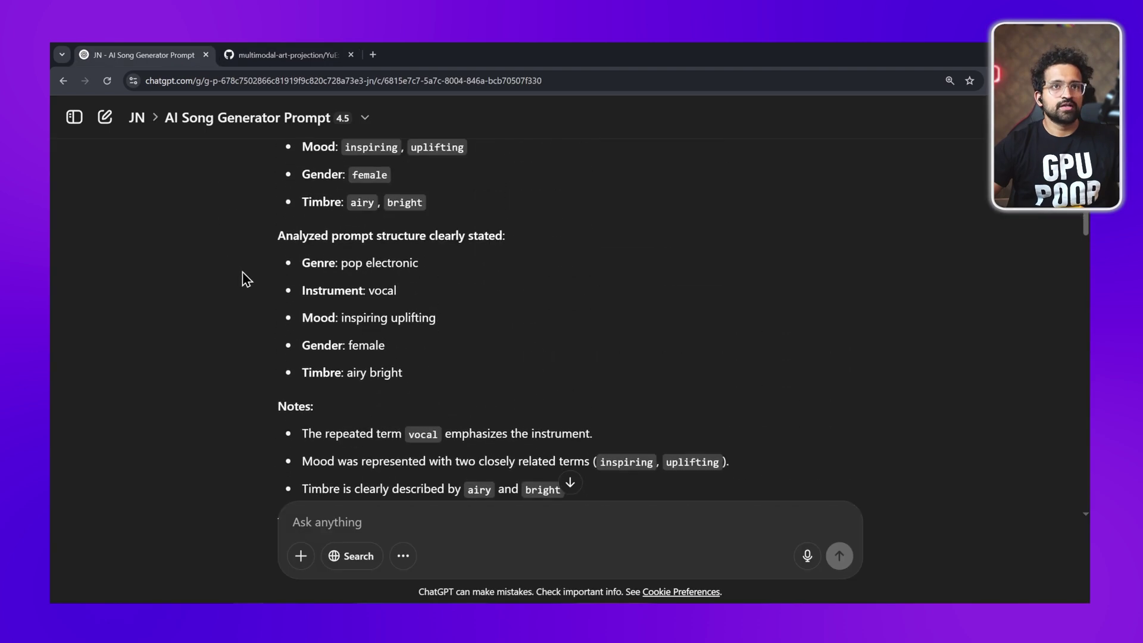
pyautogui.scroll(5, 241, 272)
pyautogui.scroll(3, 572, 313)
pyautogui.scroll(4, 572, 340)
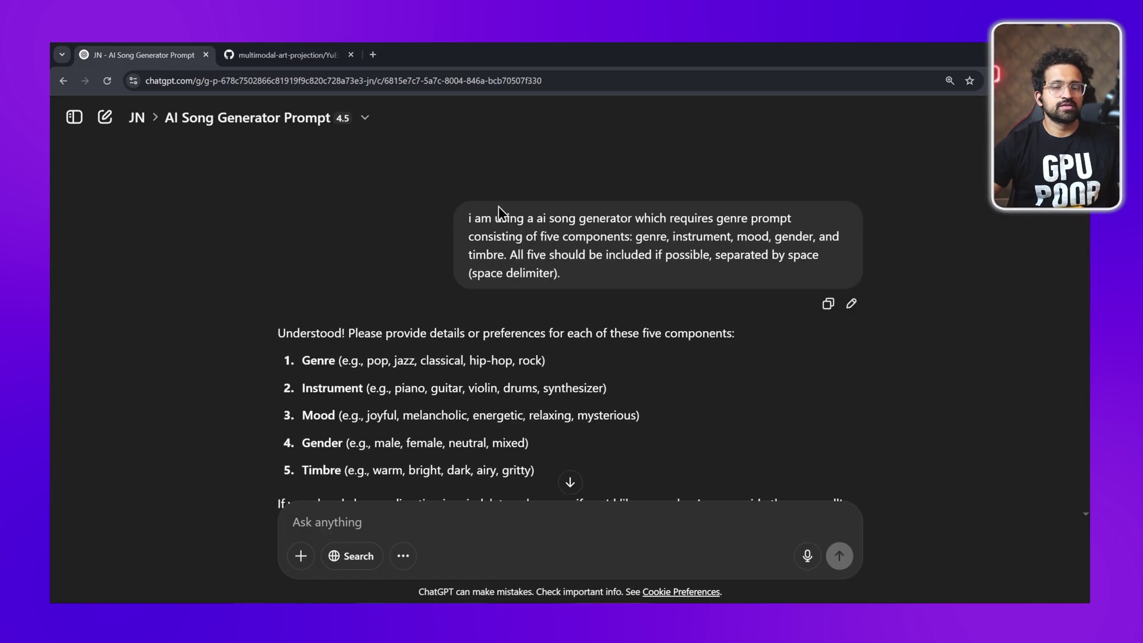
pyautogui.moveTo(566, 237)
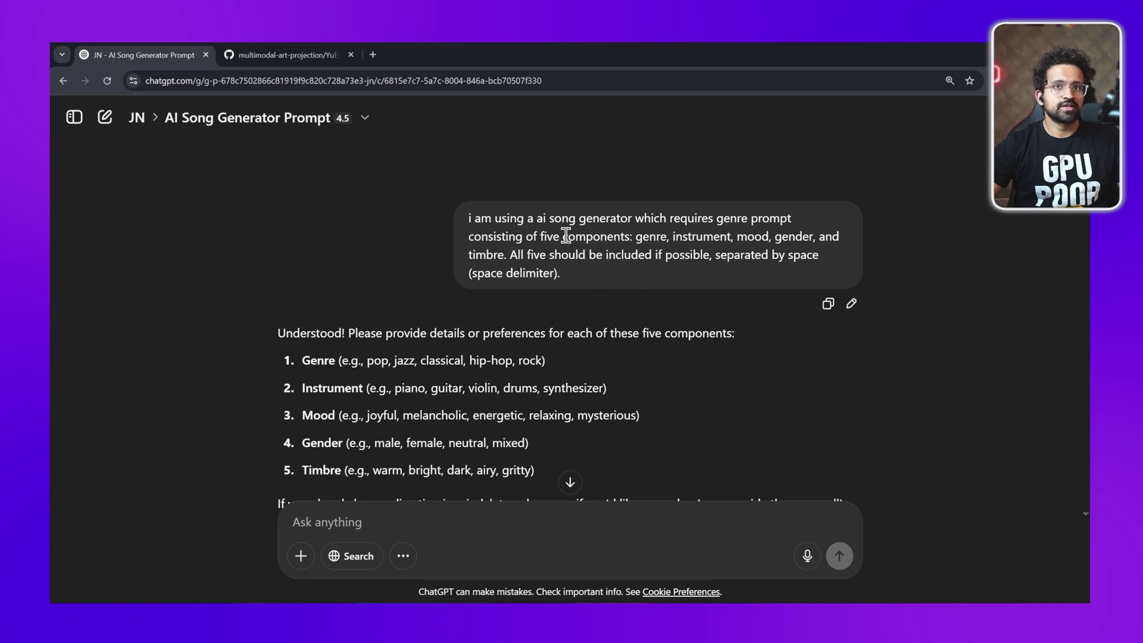
pyautogui.scroll(-1, 532, 296)
pyautogui.scroll(2, 532, 297)
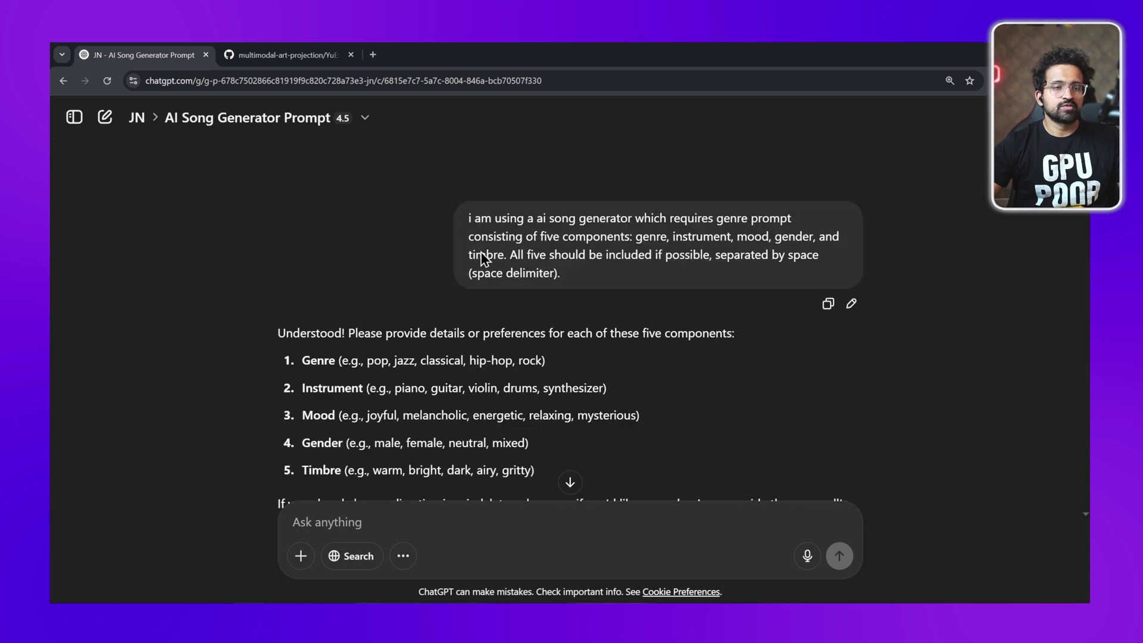
pyautogui.scroll(-3, 518, 402)
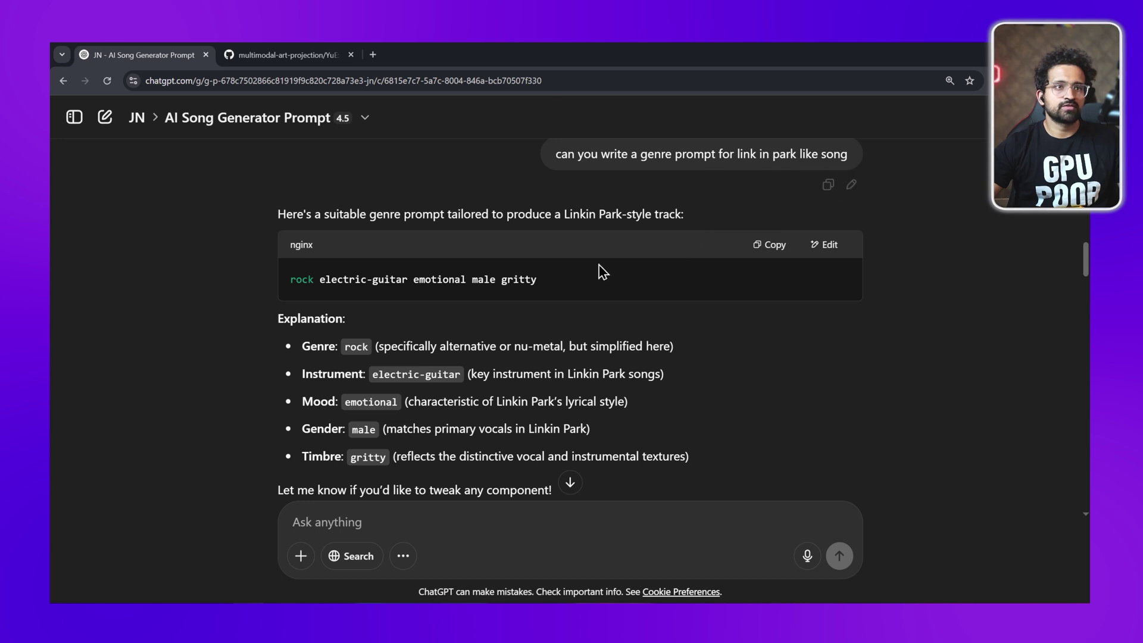
pyautogui.moveTo(537, 279); pyautogui.dragTo(245, 278)
pyautogui.click(226, 308)
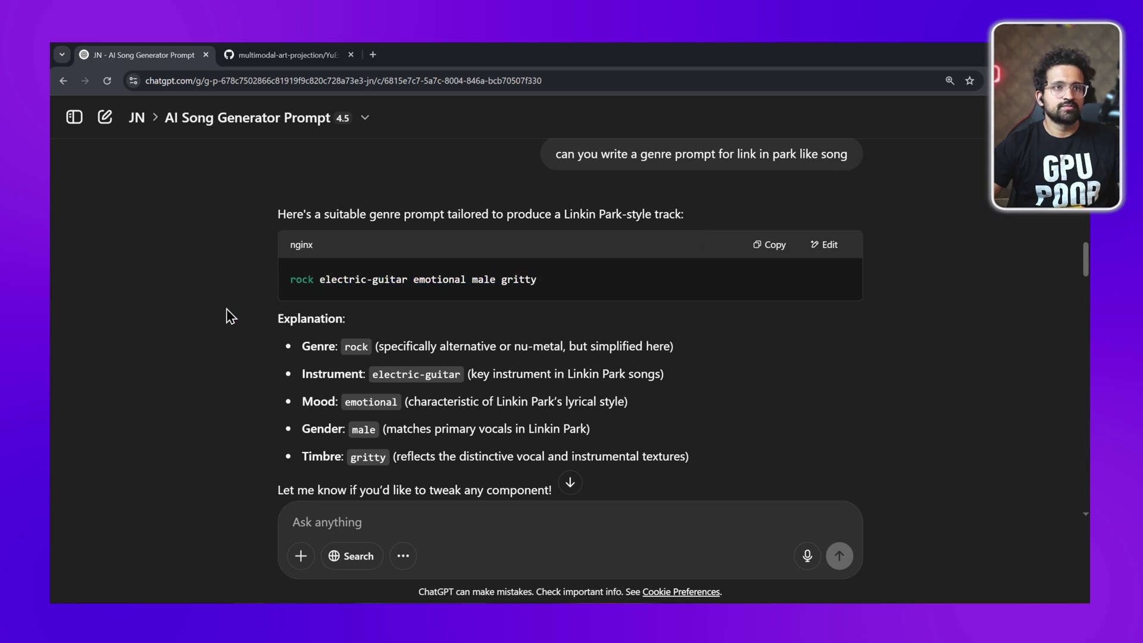
pyautogui.scroll(-5, 224, 327)
pyautogui.scroll(-5, 224, 327)
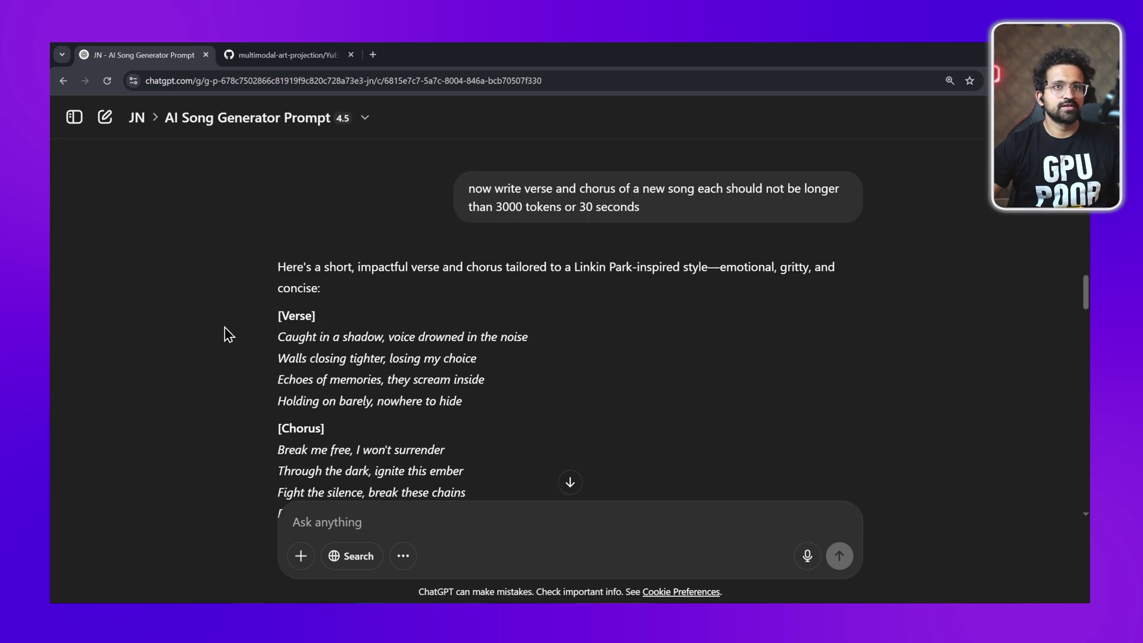
pyautogui.scroll(-1, 627, 421)
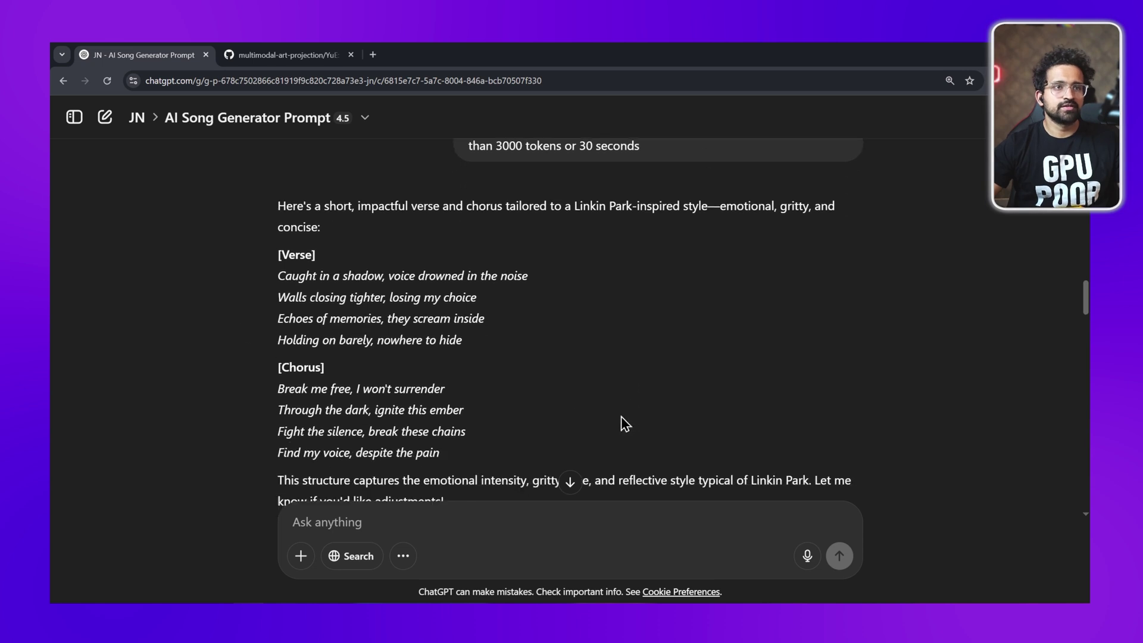
pyautogui.scroll(1, 623, 423)
pyautogui.scroll(-1, 286, 352)
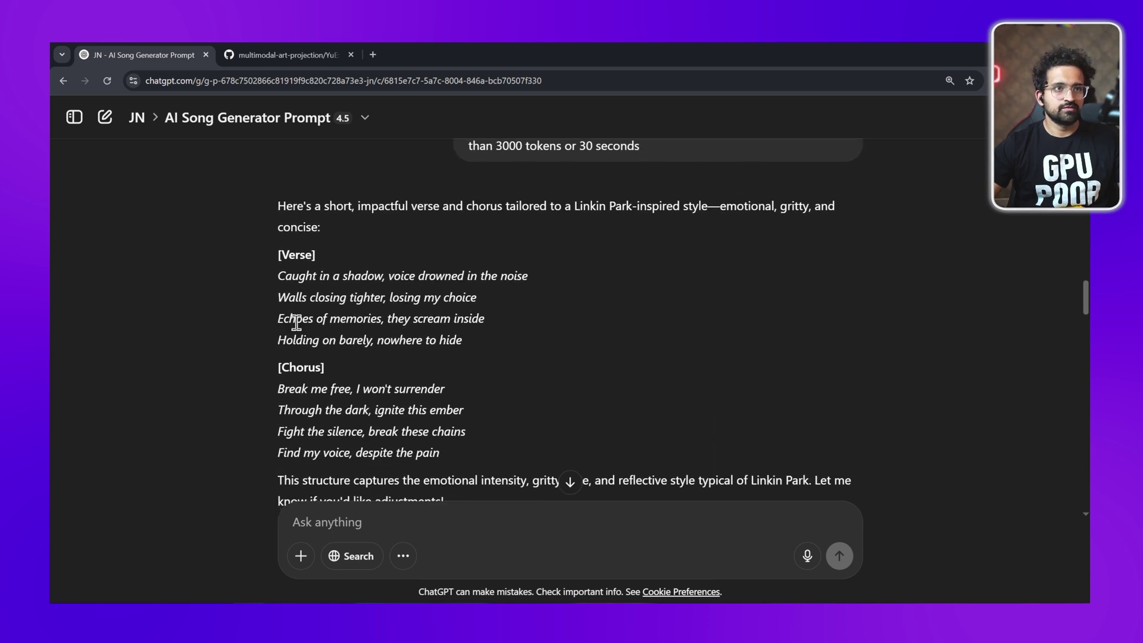
pyautogui.scroll(-1, 301, 329)
pyautogui.scroll(-1, 412, 360)
pyautogui.scroll(2, 413, 359)
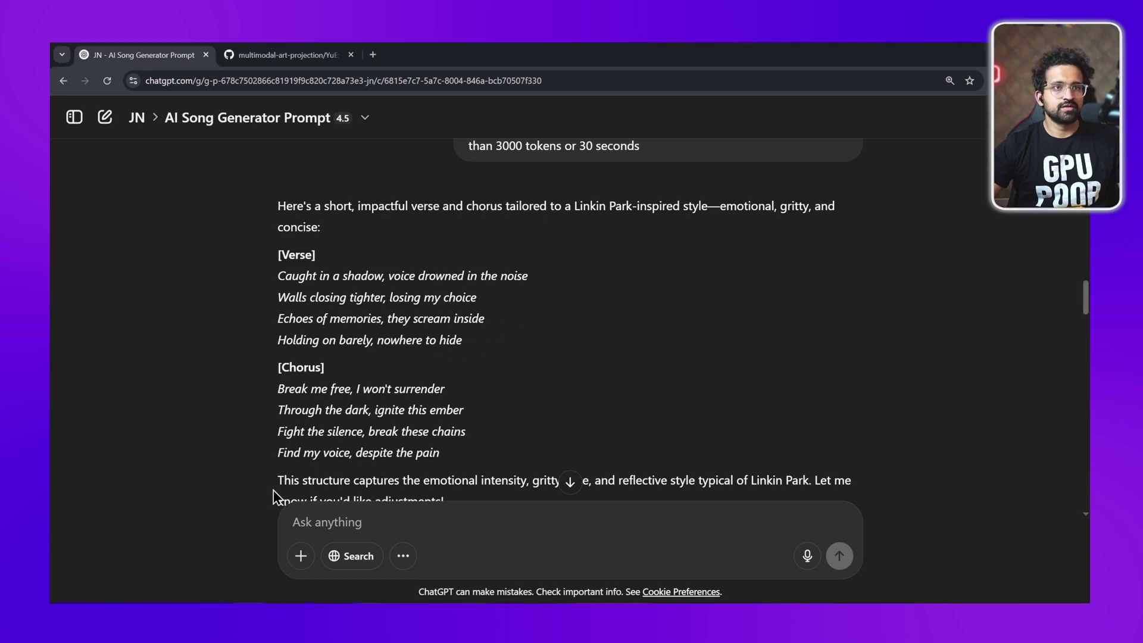
pyautogui.hotkey('alt', 'Tab')
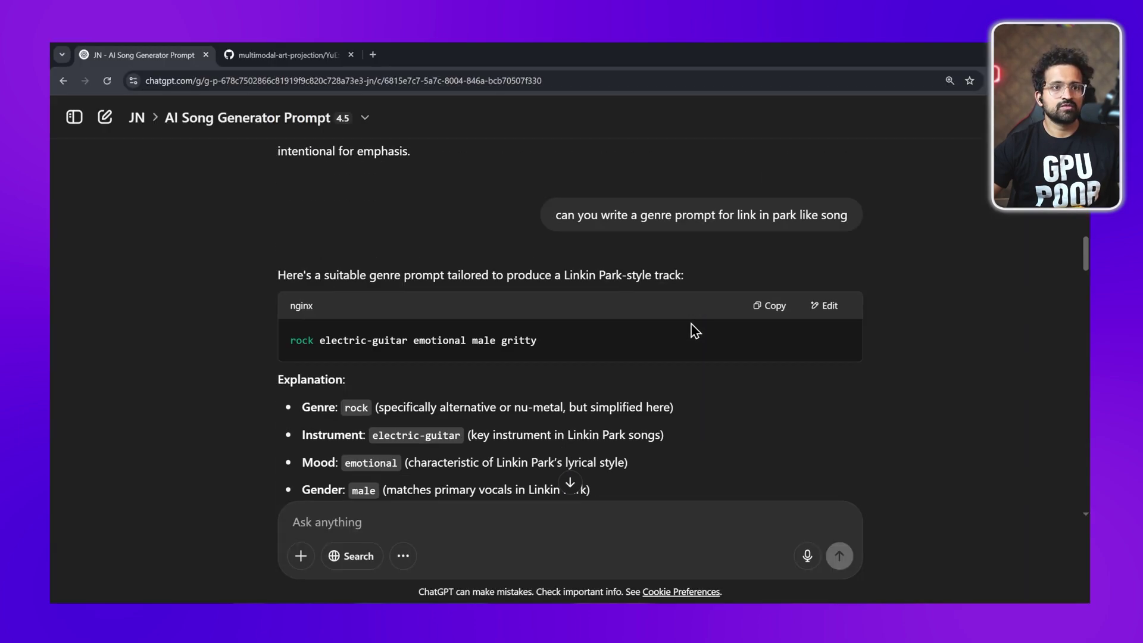
# Replace YuE's genre prompt with the Linkin Park-style one, update the lyrics, and generate.
pyautogui.click(769, 306)
pyautogui.hotkey('alt', 'Tab')
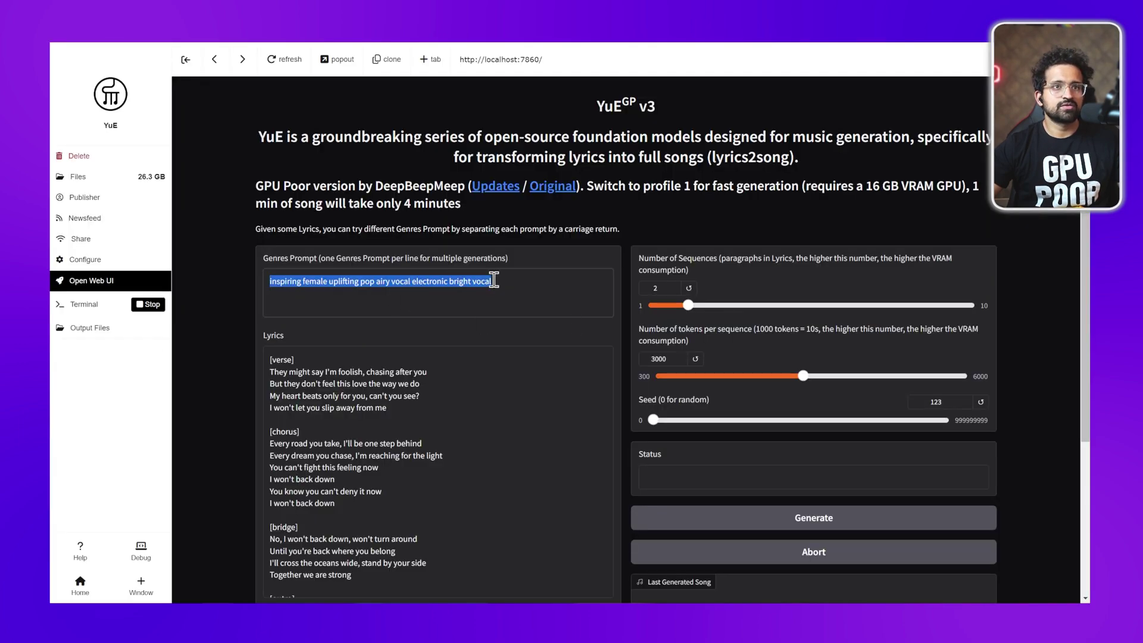
pyautogui.click(523, 280)
pyautogui.hotkey('ctrl', 'a')
pyautogui.hotkey('ctrl', 'v')
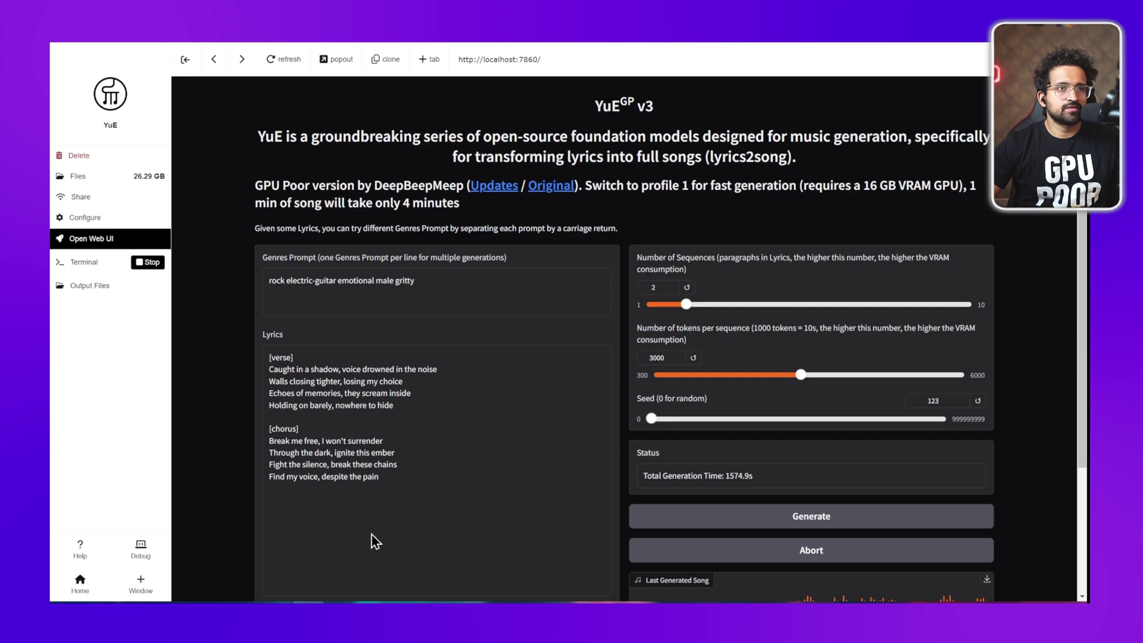
pyautogui.click(372, 535)
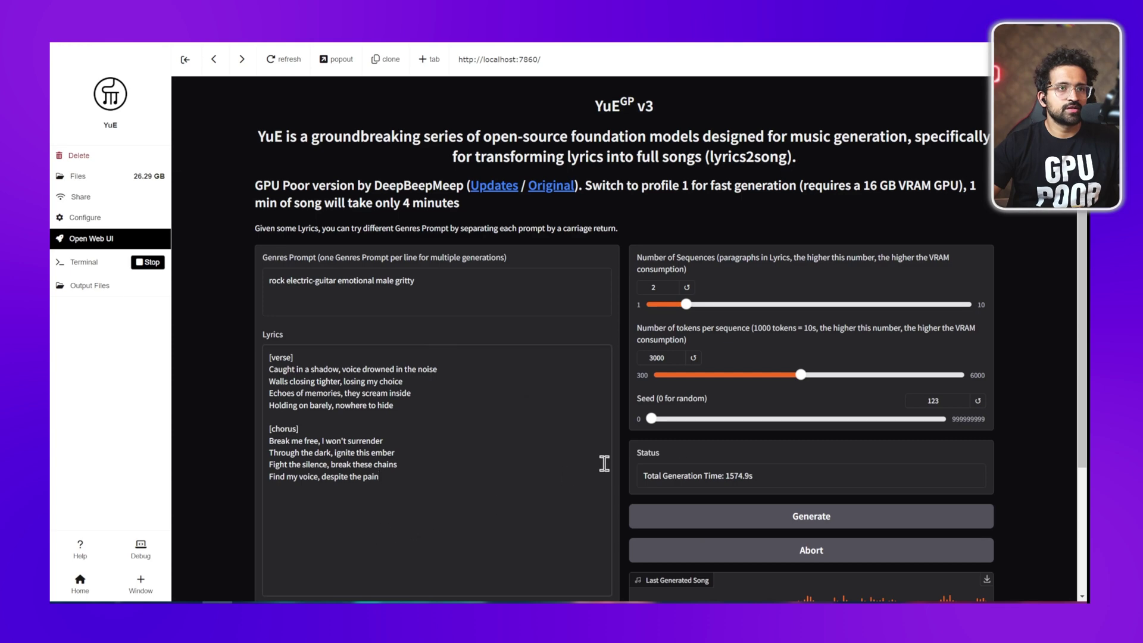
pyautogui.scroll(-1, 830, 471)
pyautogui.click(830, 455)
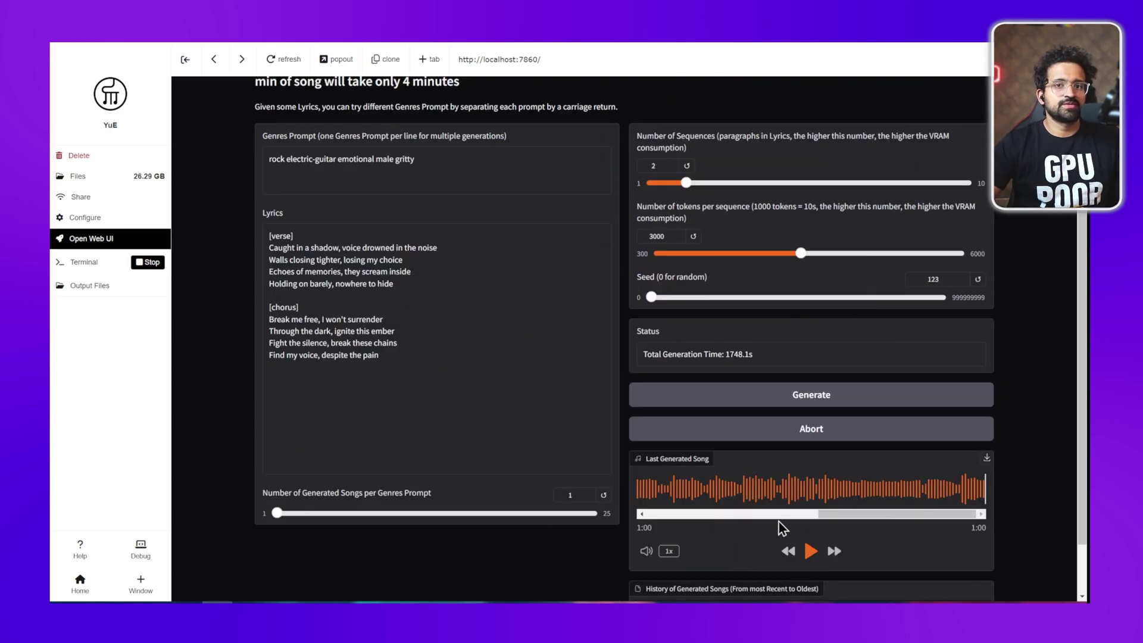
# Play the new one-minute rock song, generated in 1748.1 s.
pyautogui.click(810, 551)
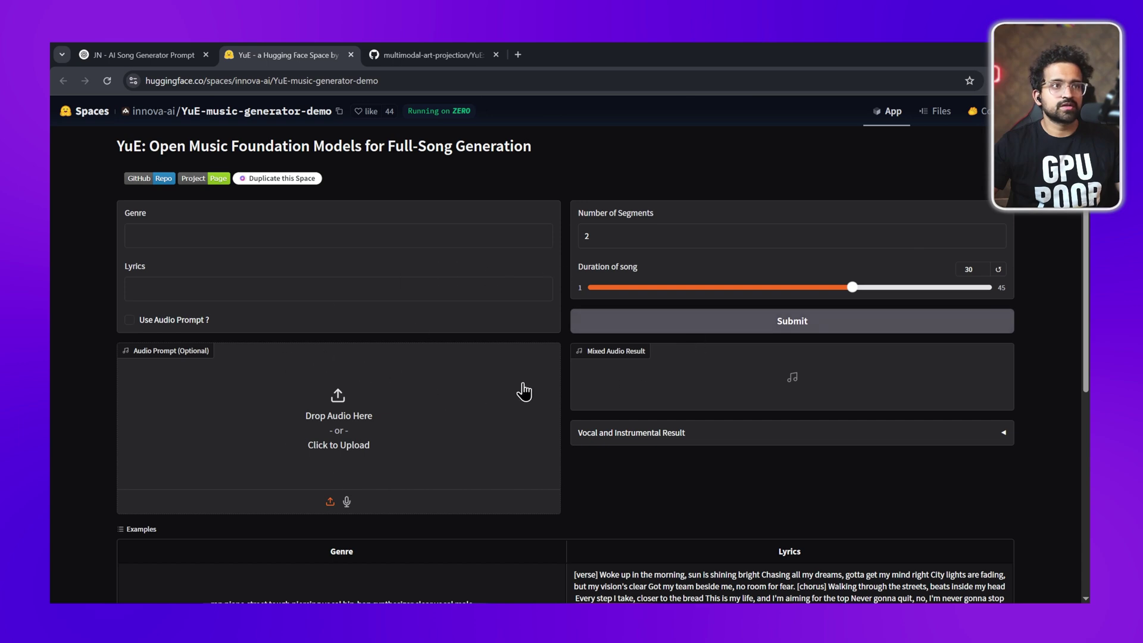
pyautogui.scroll(-3, 496, 391)
pyautogui.scroll(-2, 496, 393)
pyautogui.scroll(-3, 497, 392)
pyautogui.scroll(5, 496, 393)
pyautogui.scroll(4, 496, 393)
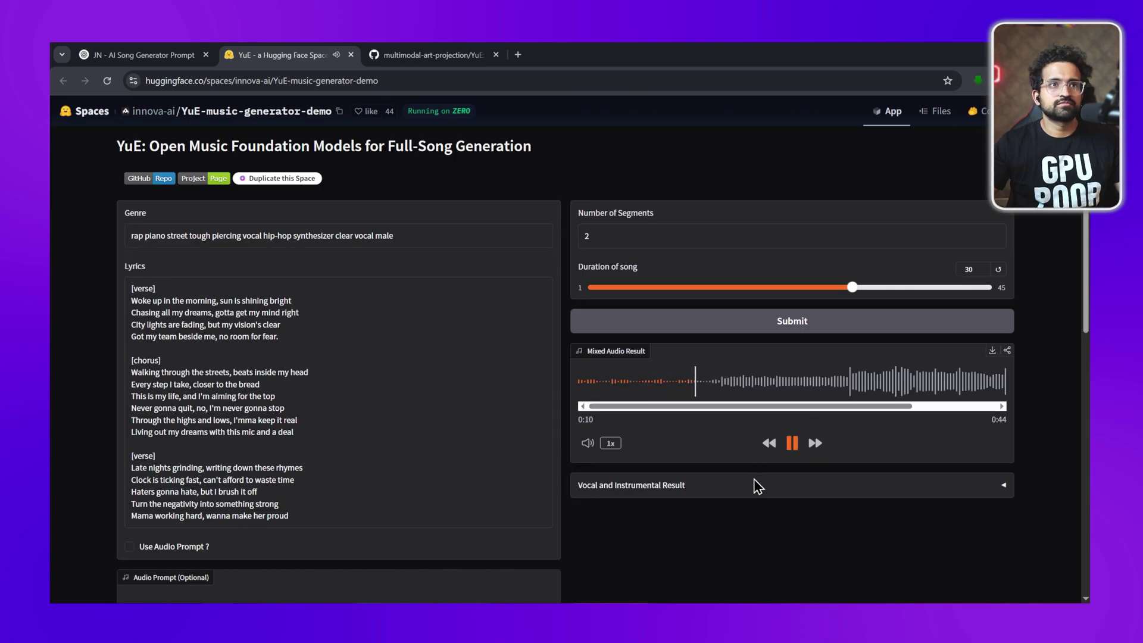
pyautogui.scroll(-3, 753, 479)
pyautogui.scroll(-2, 754, 478)
pyautogui.scroll(3, 754, 478)
pyautogui.scroll(3, 754, 478)
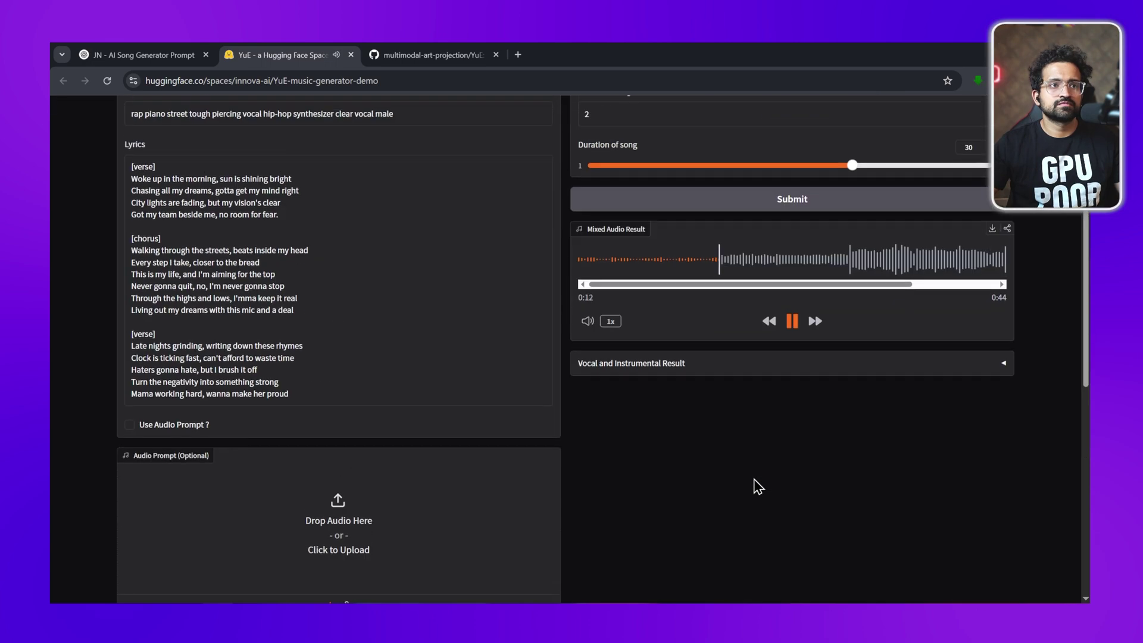
pyautogui.scroll(2, 754, 480)
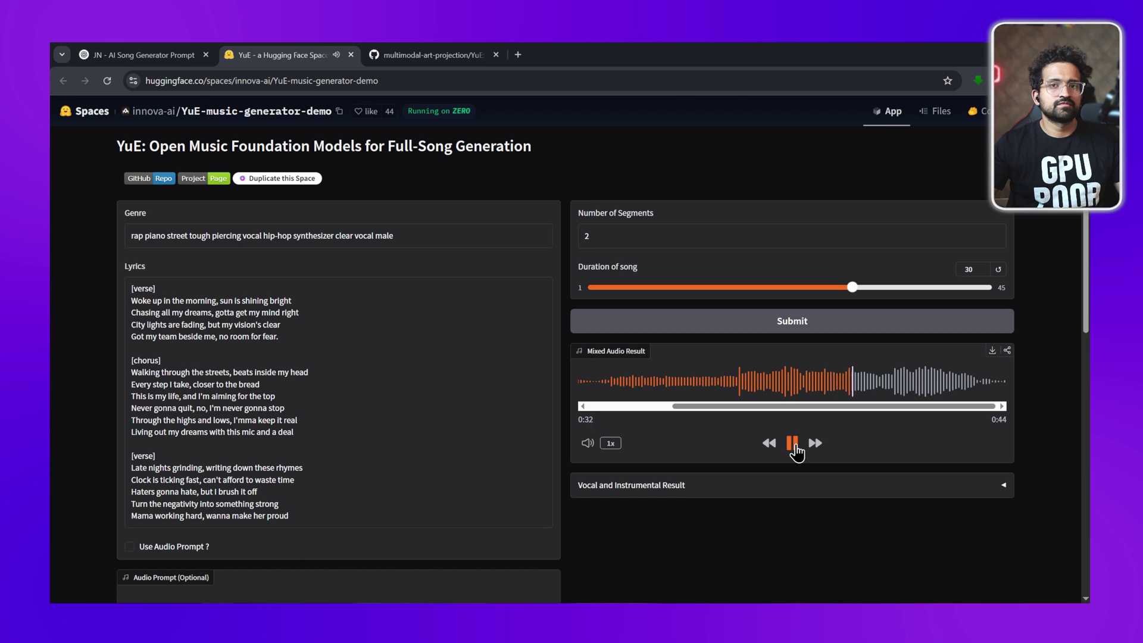
# Pause the rap example's 44-second mixed-audio playback on the Space.
pyautogui.click(792, 443)
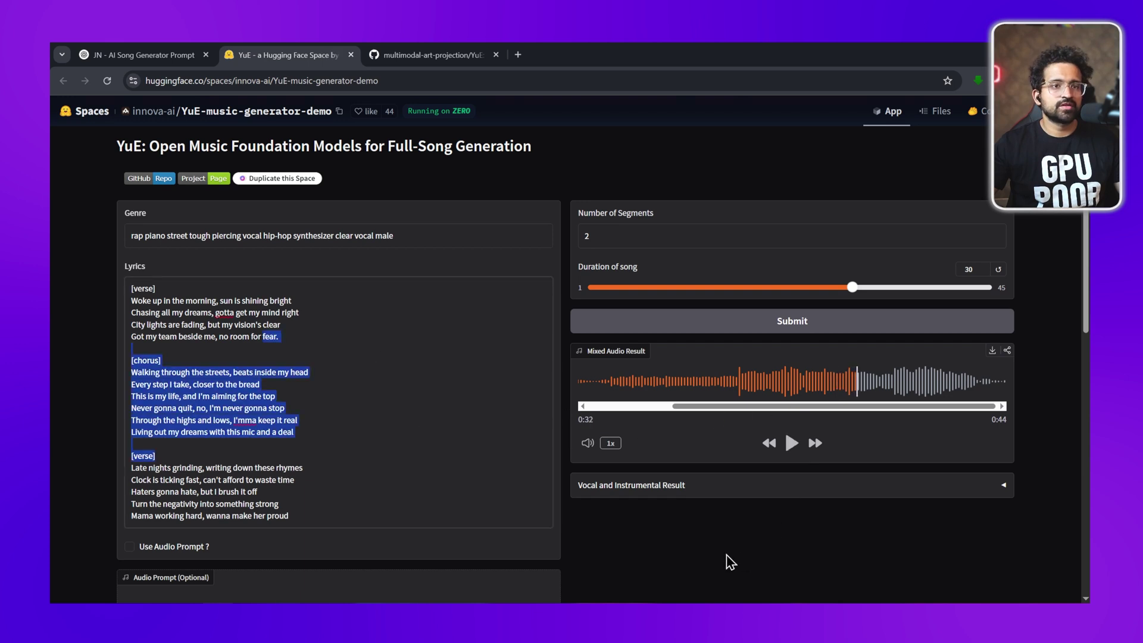